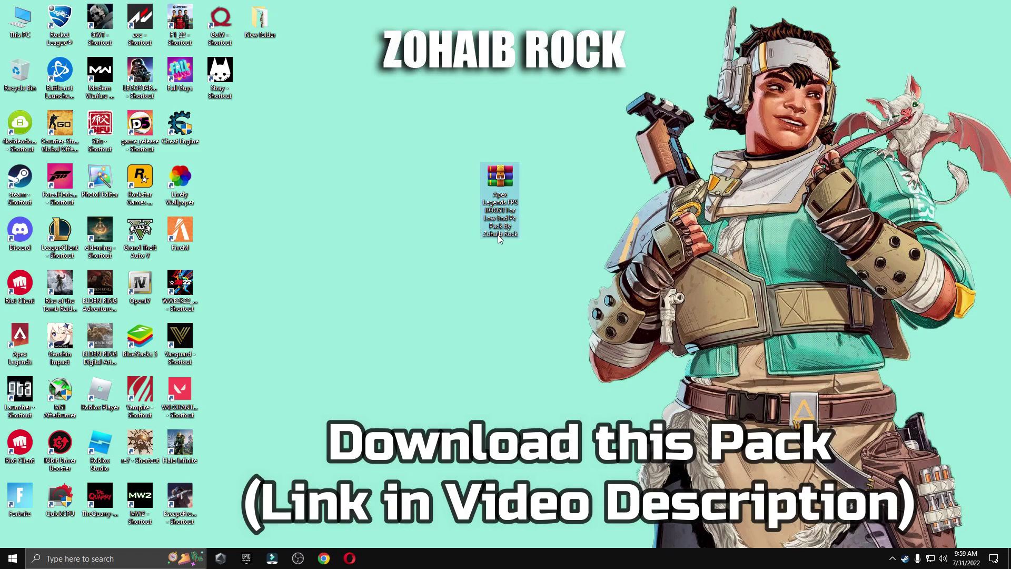
Extract the Apex Legends FPS boost archive onto the desktop, place the extracted folder beside it, and delete the archive
right_click(491, 204)
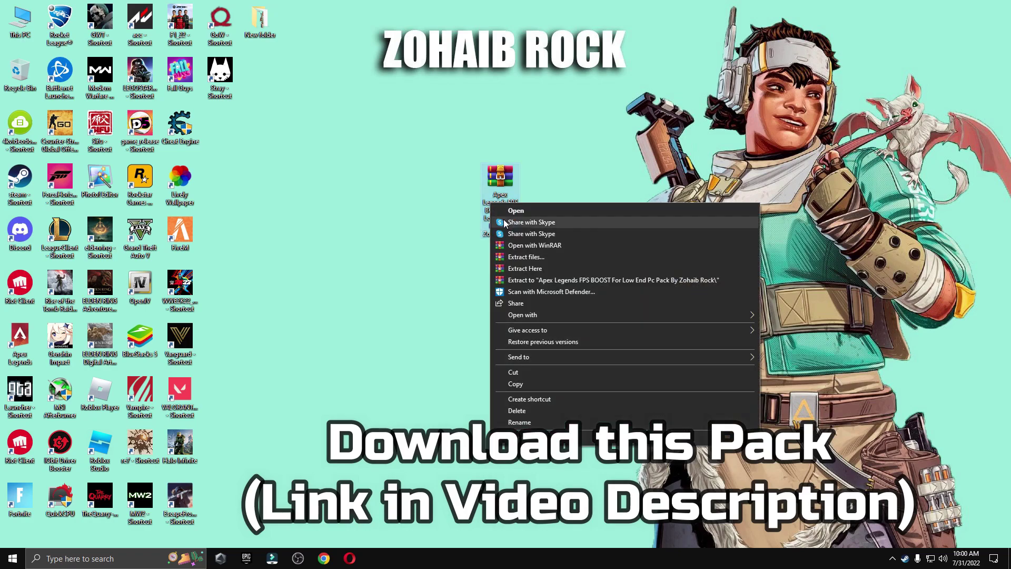
left_click(522, 270)
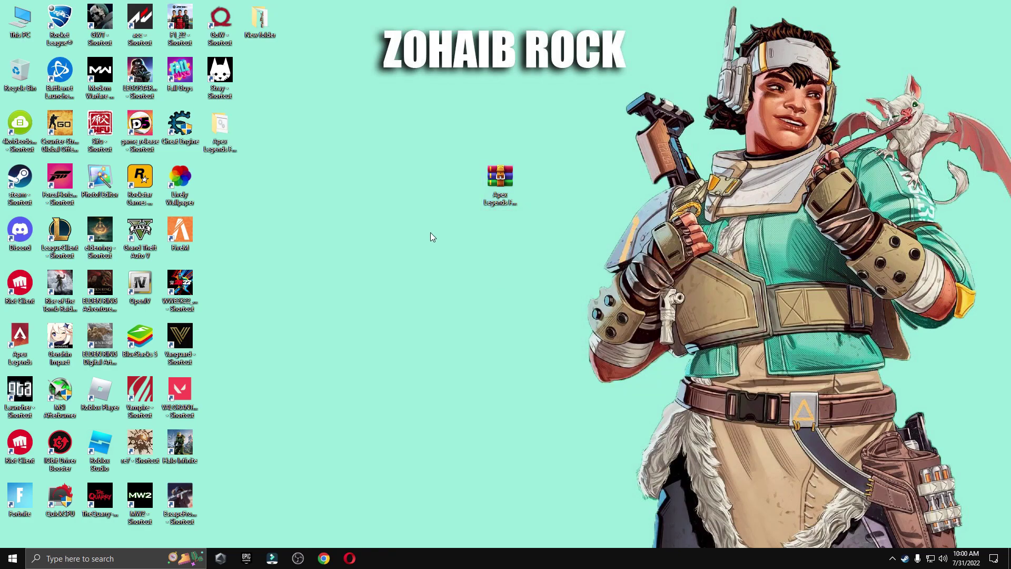
left_click_drag(220, 127, 460, 179)
left_click(501, 176)
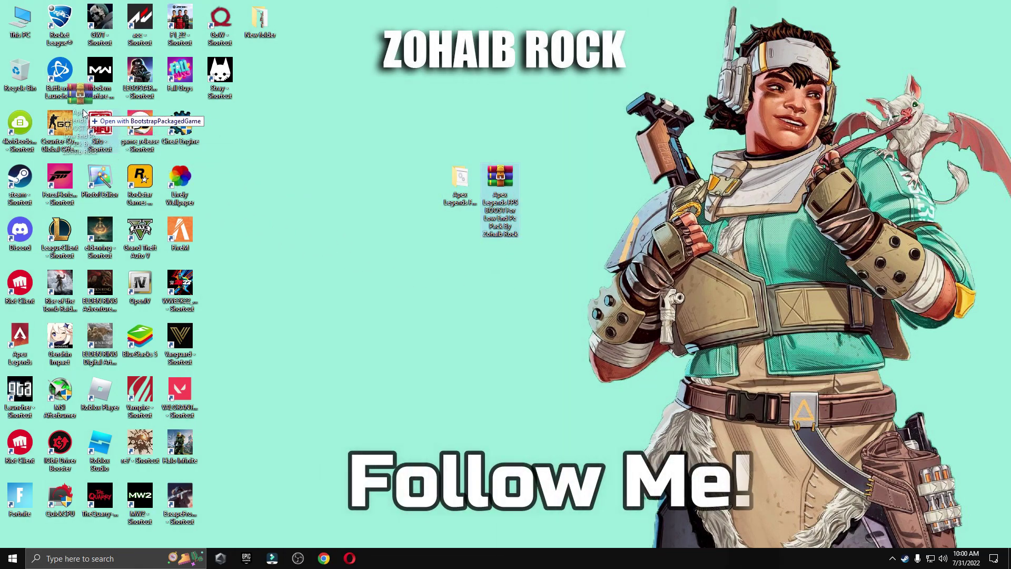
key("Delete")
Open the extracted Apex Legends FPS boost folder in a smaller window and go into "1 Windows Tweaks"
left_click(470, 198)
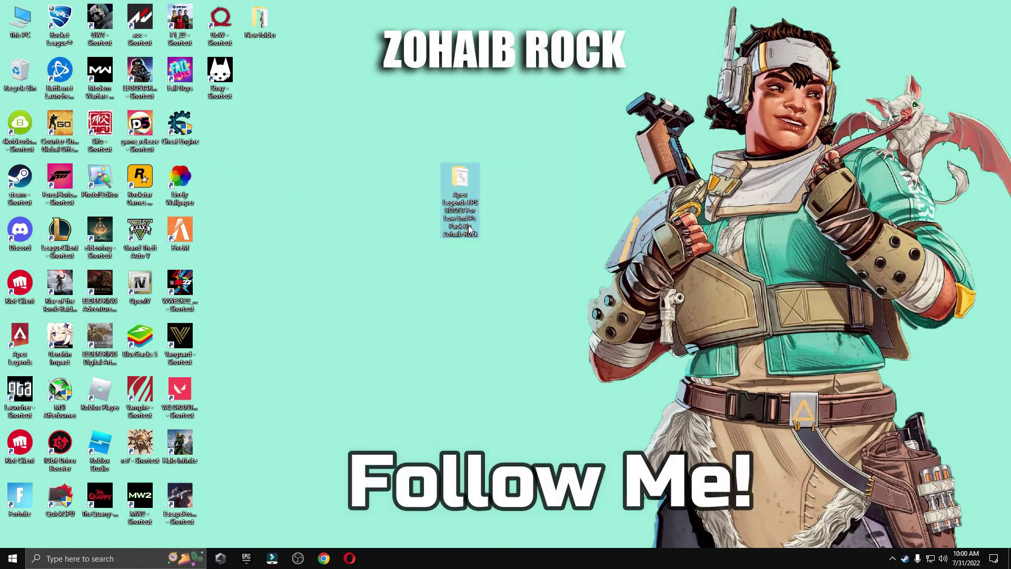
double_click(459, 210)
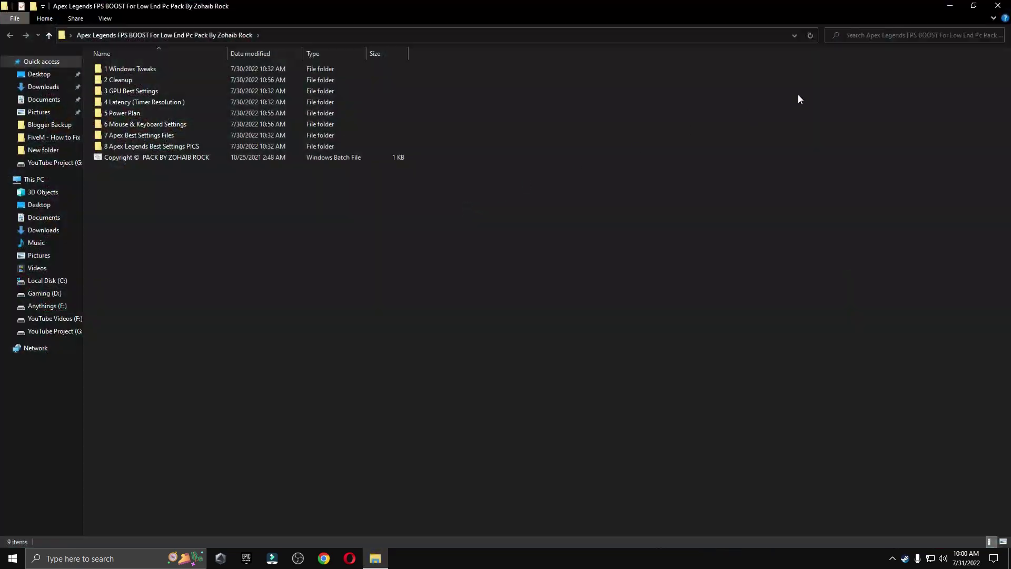
left_click(973, 7)
left_click_drag(599, 114, 571, 113)
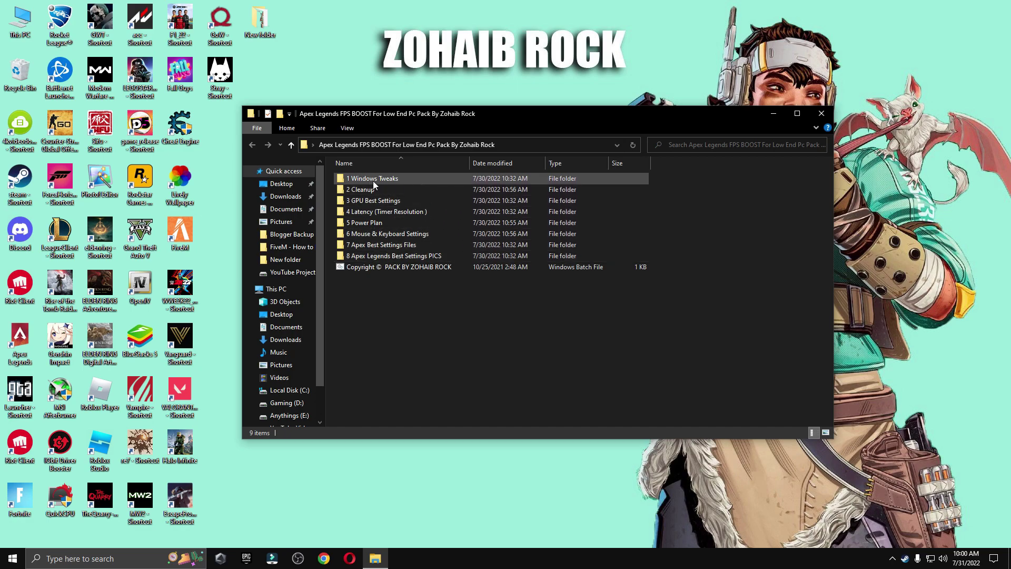
double_click(400, 178)
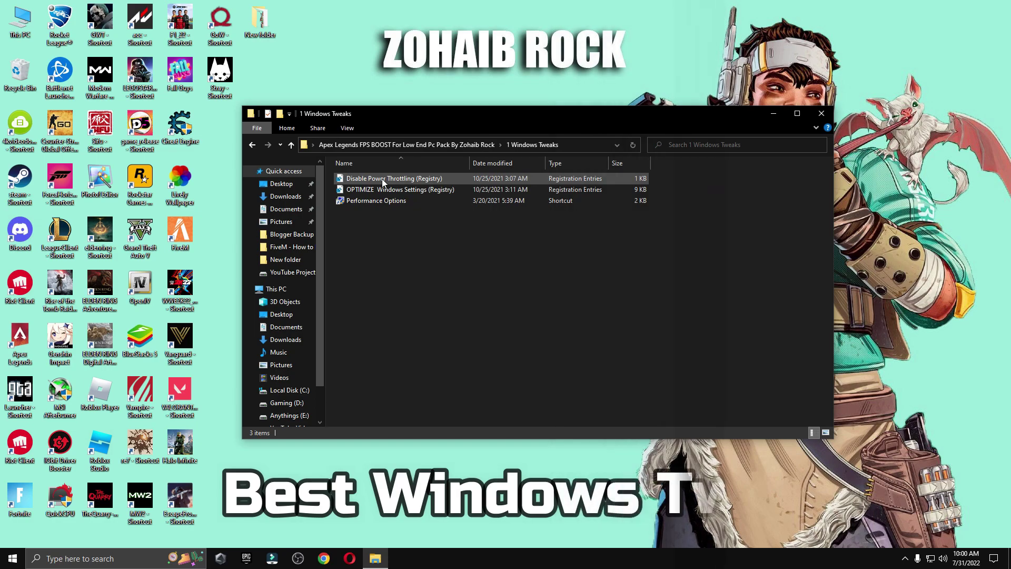
key("super")
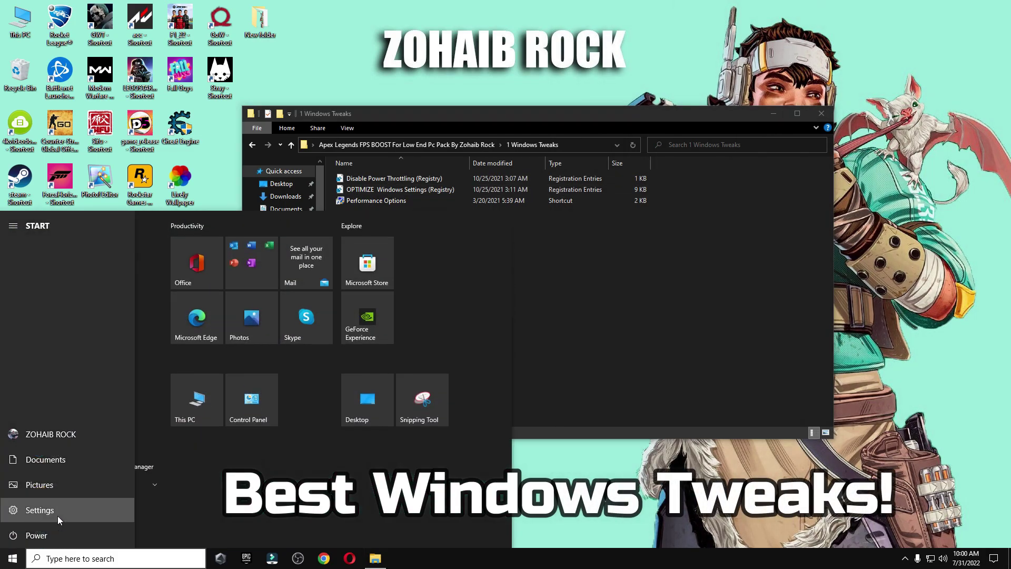
left_click(58, 516)
left_click(998, 8)
Merge the "Disable Power Throttling (Registry)" file into the Windows registry and accept the prompts
left_click(428, 189)
double_click(425, 179)
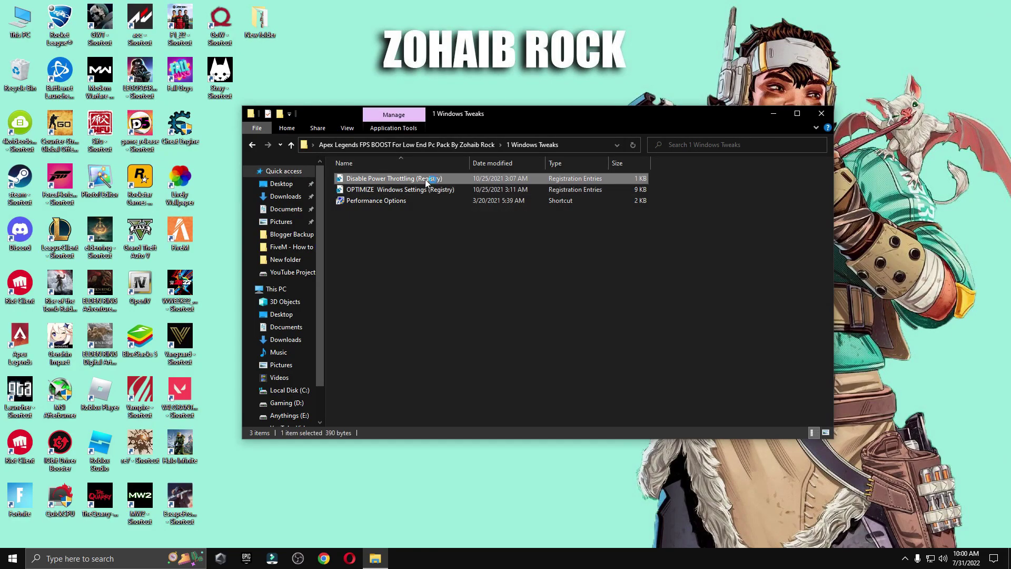
left_click(451, 345)
left_click(583, 293)
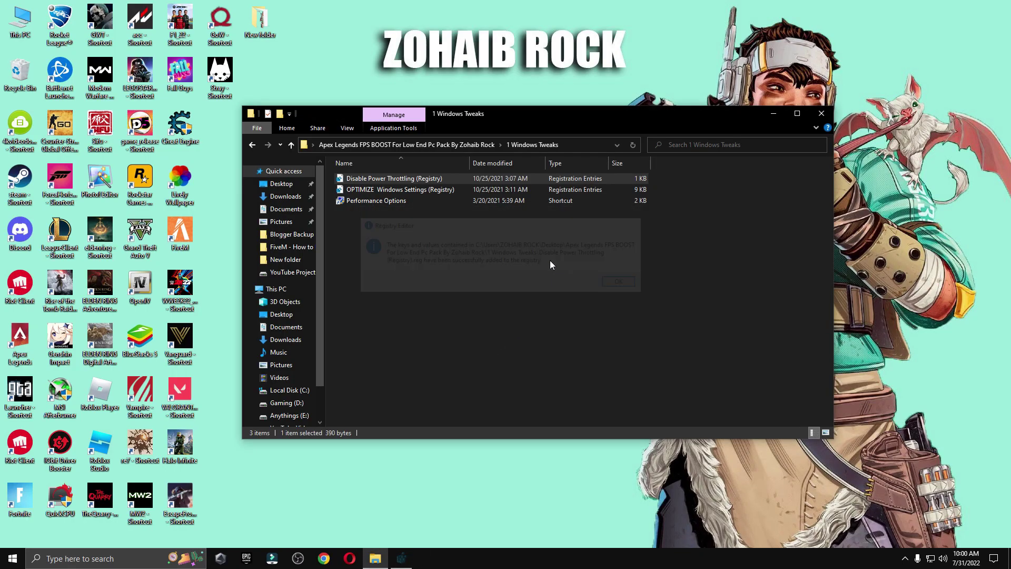
key("Return")
Merge the "OPTIMIZE Windows Settings (Registry)" file into the Windows registry and accept the prompts
double_click(423, 185)
left_click(491, 340)
left_click(583, 294)
key("Return")
Open the Performance Options shortcut and accept "Let Windows choose what's best for my computer" for the visual effects
left_click(401, 200)
double_click(401, 200)
left_click_drag(164, 18, 499, 103)
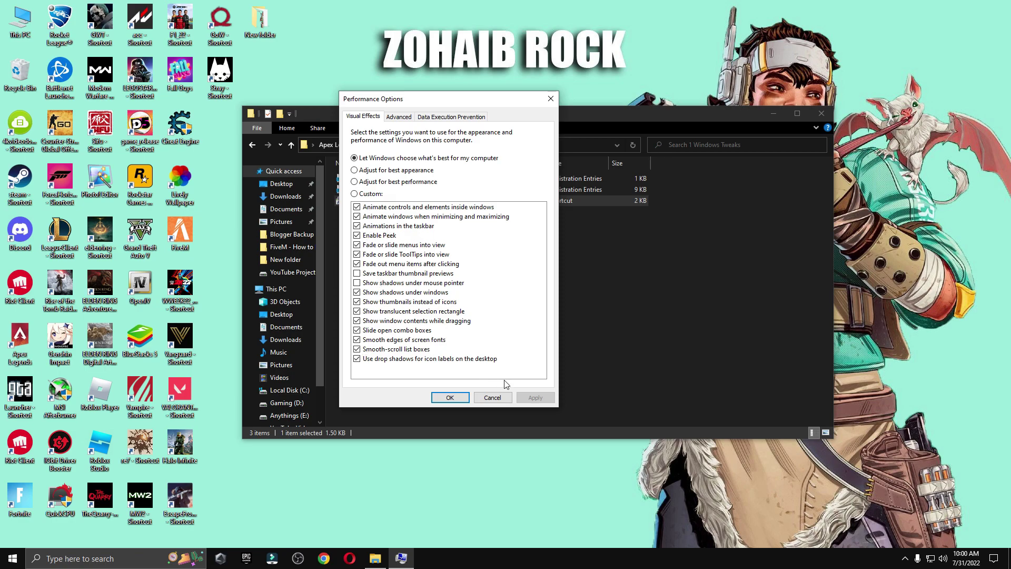
left_click(450, 398)
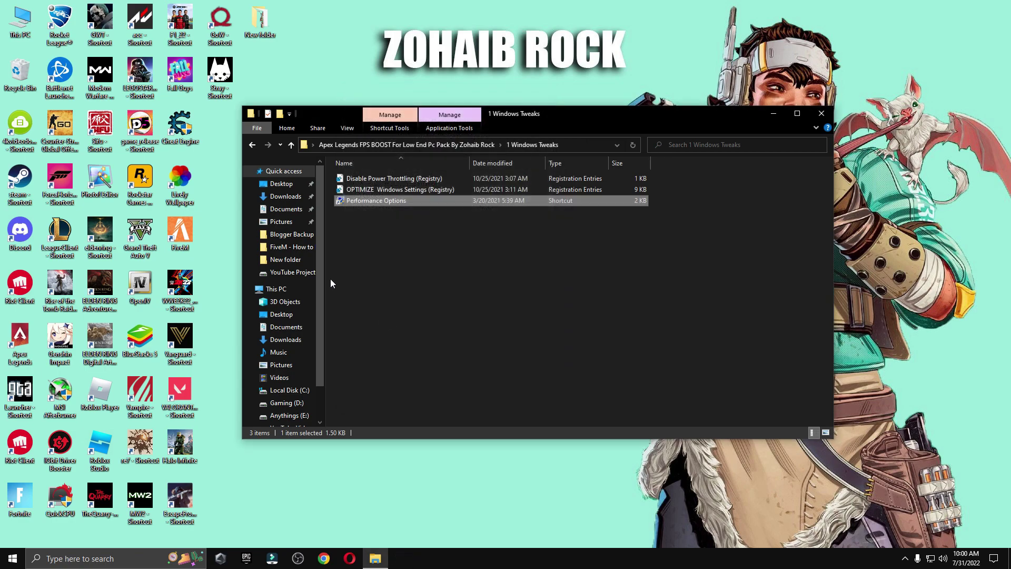
Run the scripts in "2 Cleanup" that delete prefetch files, temporary files and the Windows Update cache
left_click(251, 145)
double_click(352, 189)
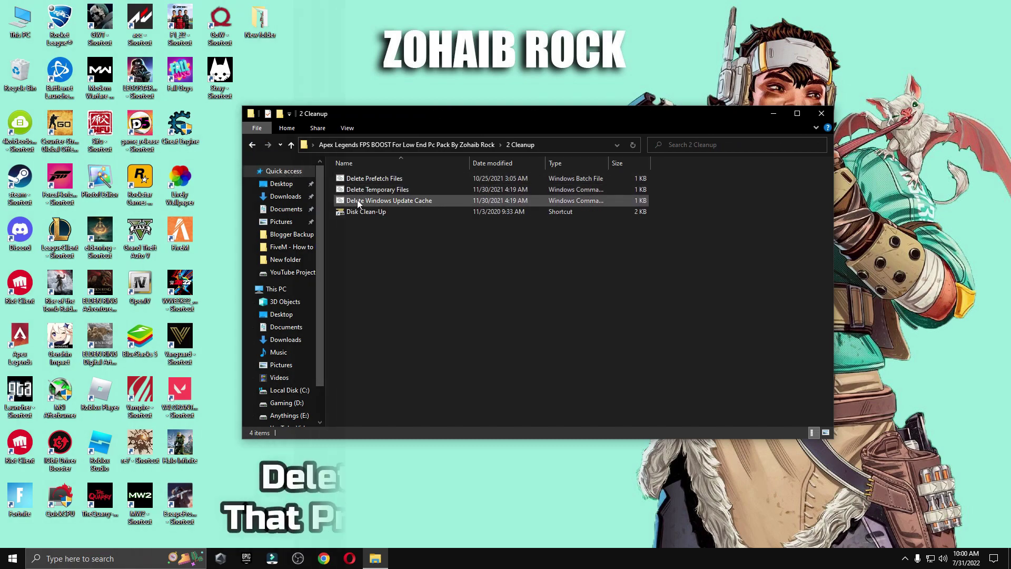
double_click(352, 179)
double_click(359, 191)
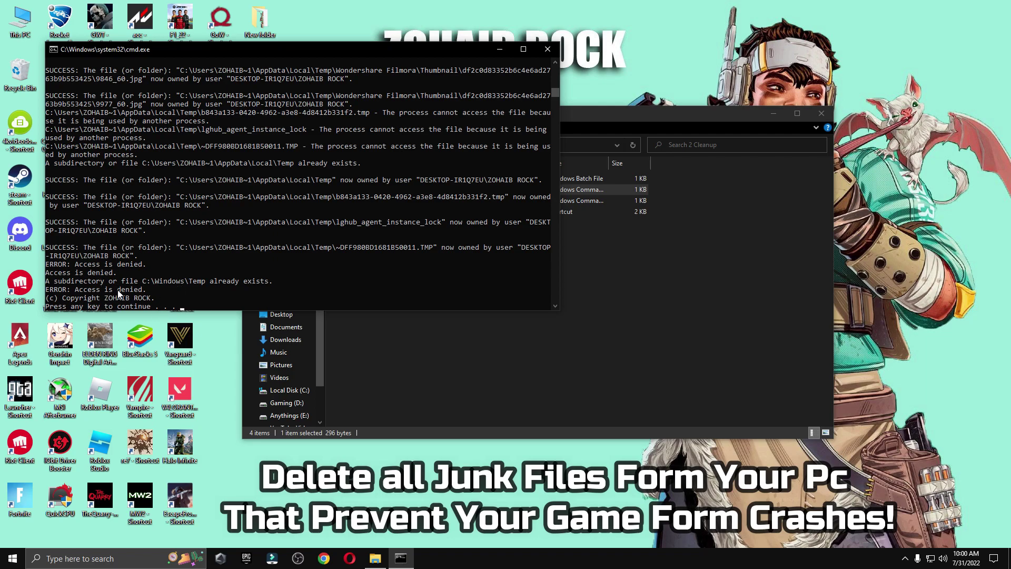
key("Return")
double_click(364, 201)
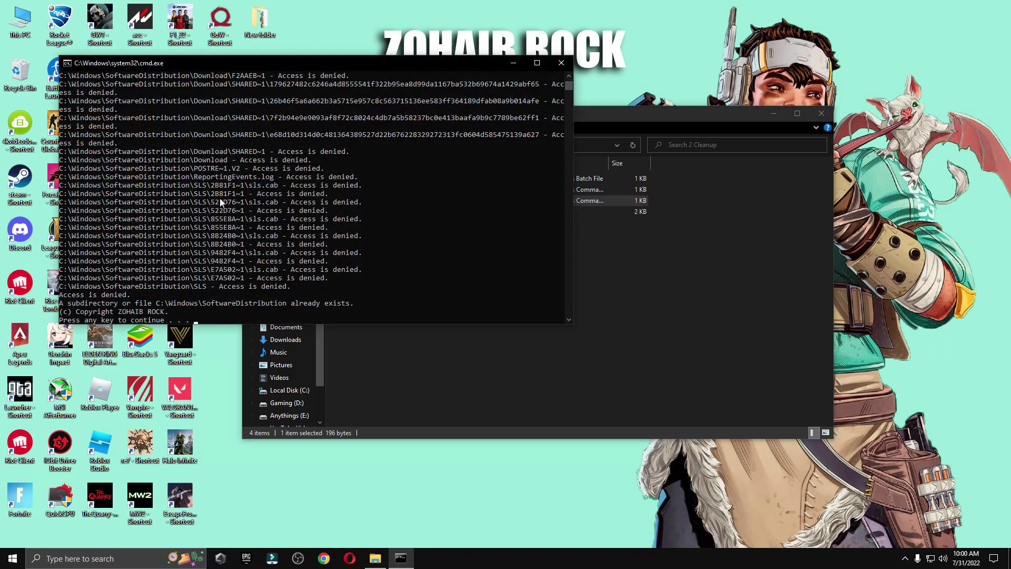
key("Return")
Start the Disk Clean-Up shortcut for drive C: and close the folder window
double_click(371, 213)
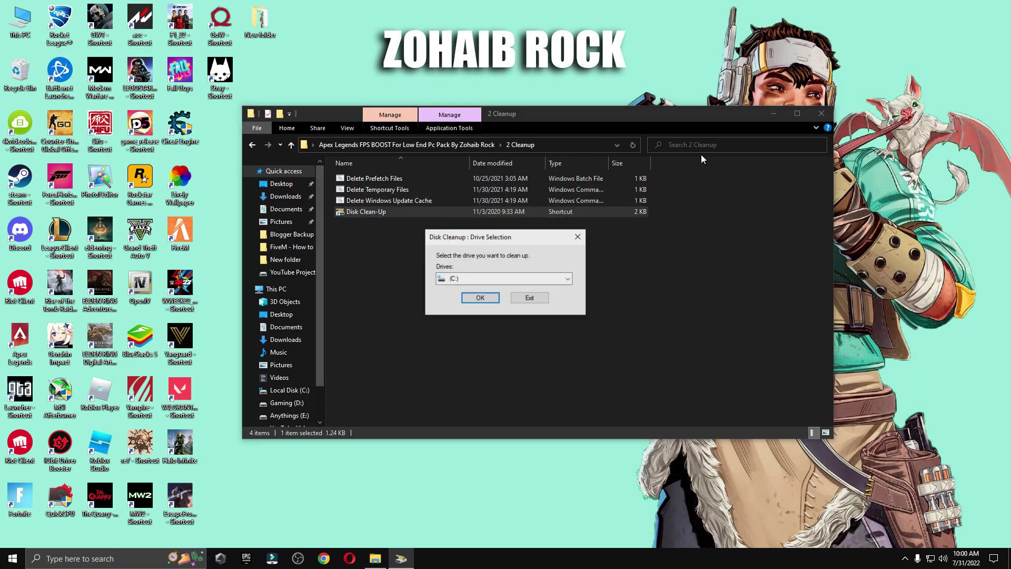
left_click(821, 114)
left_click(526, 278)
left_click(474, 287)
left_click(483, 303)
Include every listed file category, such as Delivery Optimization Files and Recycle Bin, and permanently delete the files
left_click_drag(196, 71, 350, 101)
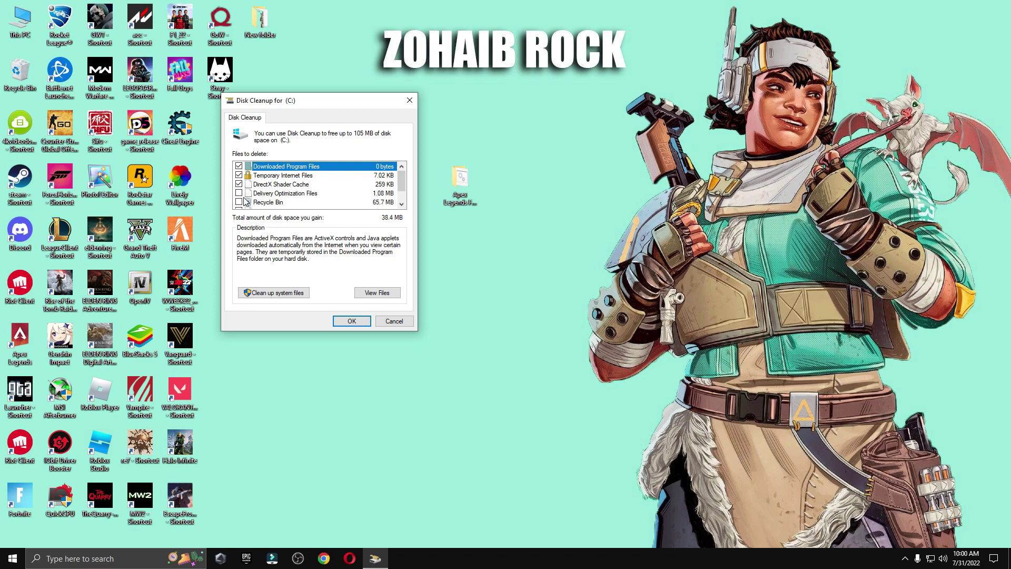
scroll(245, 203, "down", 1)
left_click(348, 320)
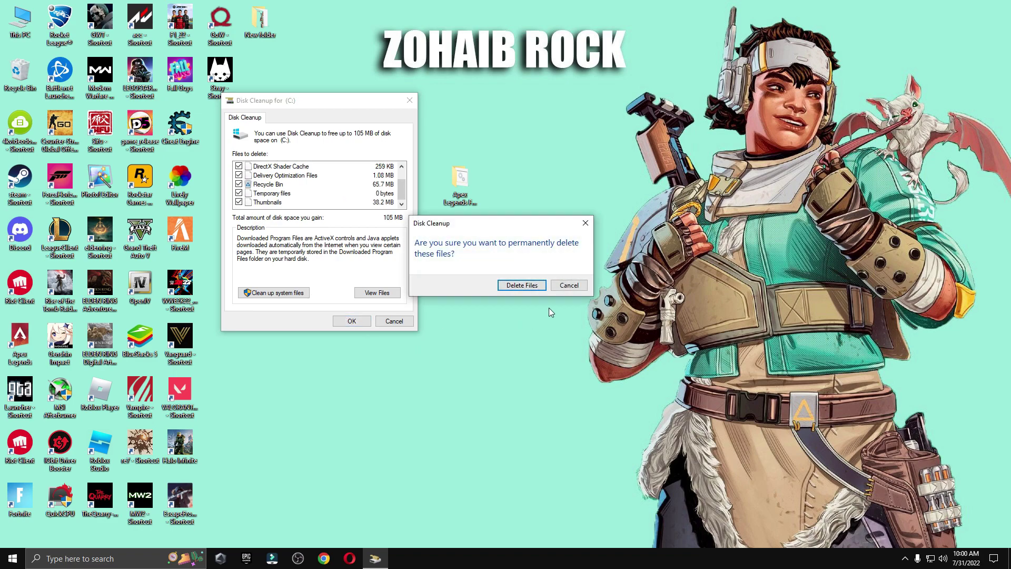
left_click(540, 296)
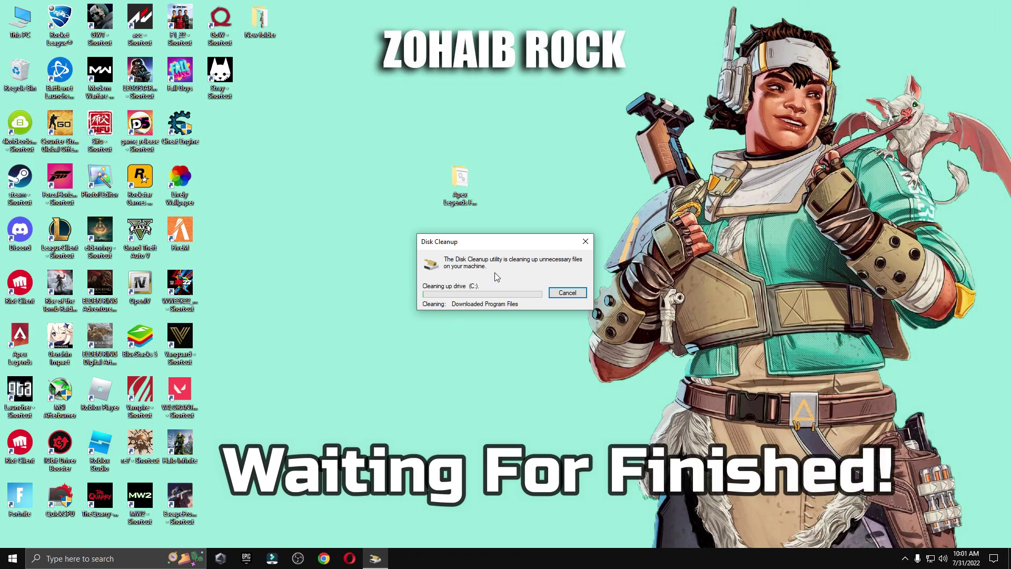
Open "3 GPU Best Settings" in the boost pack folder and show its contents as extra large icons
double_click(463, 182)
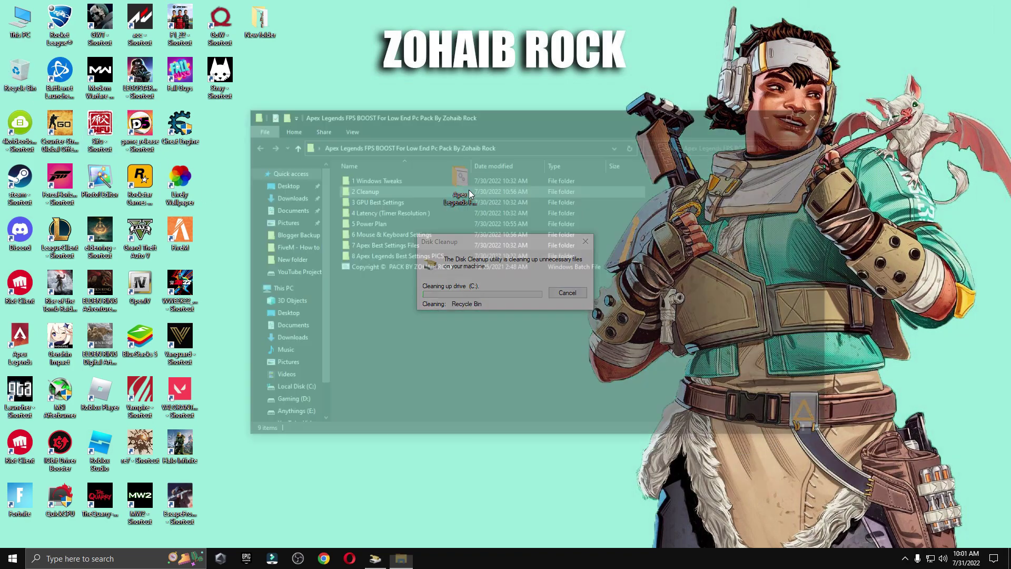
double_click(395, 202)
right_click(384, 221)
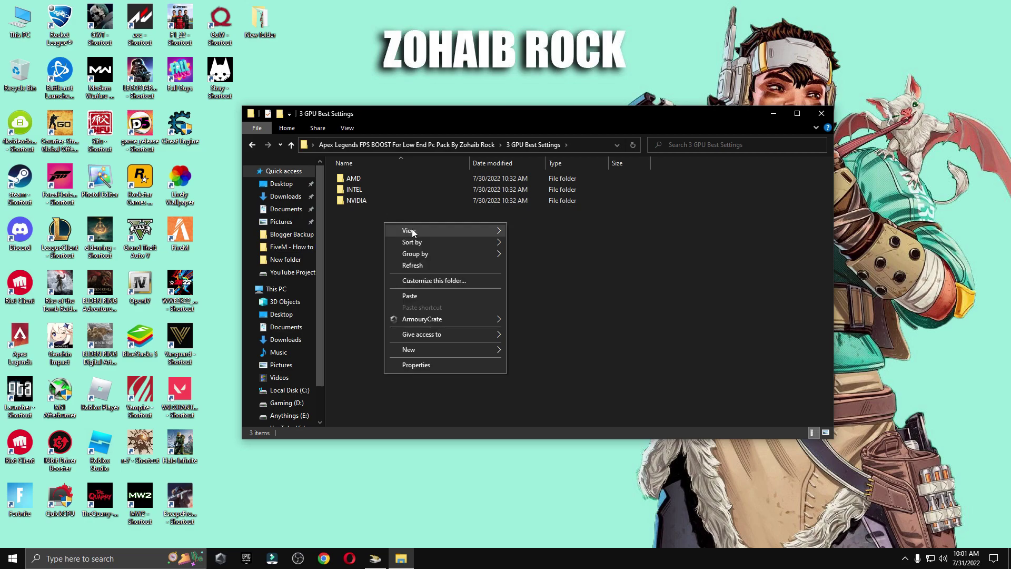
mouse_move(450, 231)
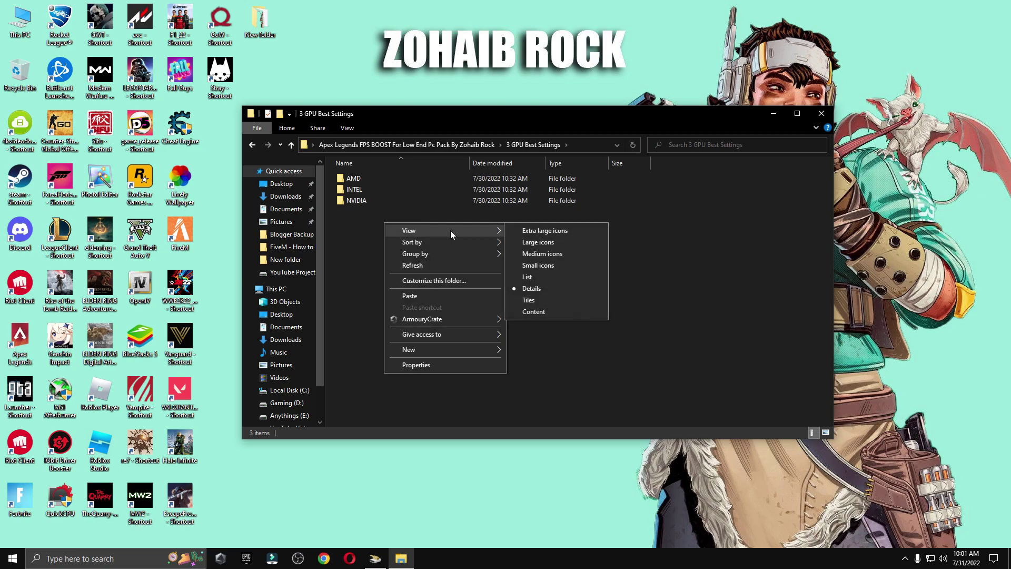
left_click(544, 233)
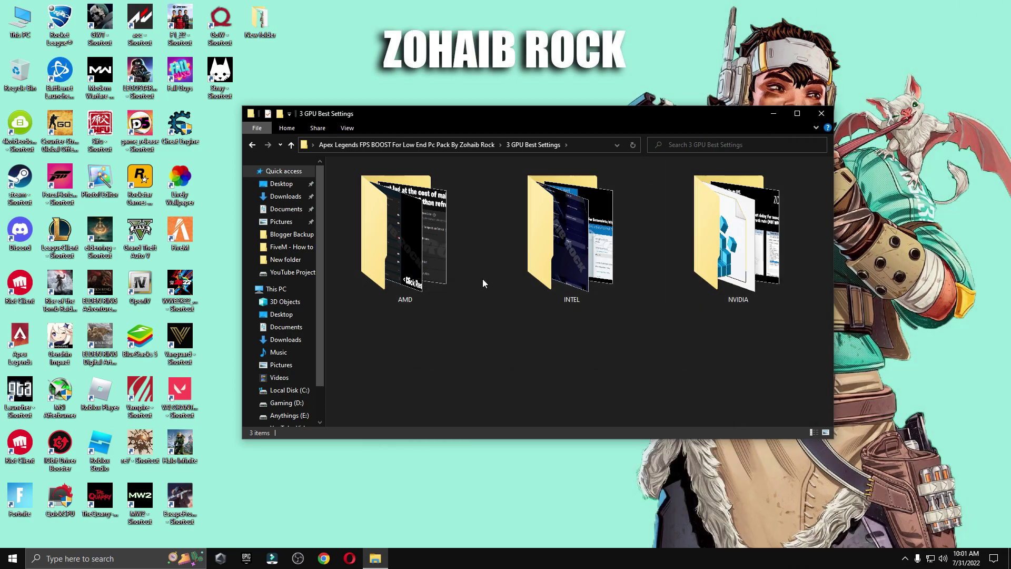
View the recommended advanced and display settings pictures in the AMD folder
double_click(416, 252)
double_click(373, 206)
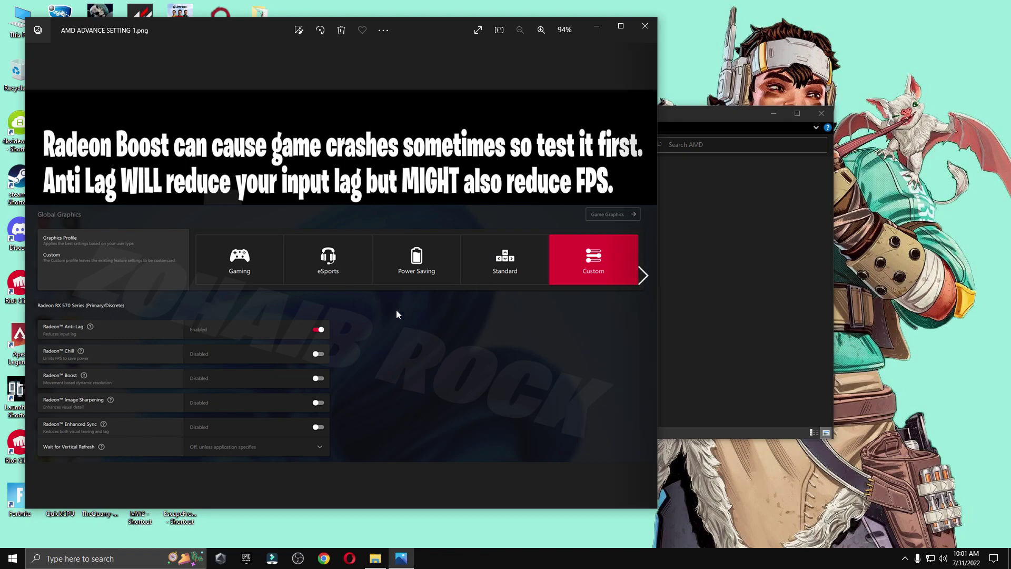
key("Right")
key("Right")
left_click(645, 25)
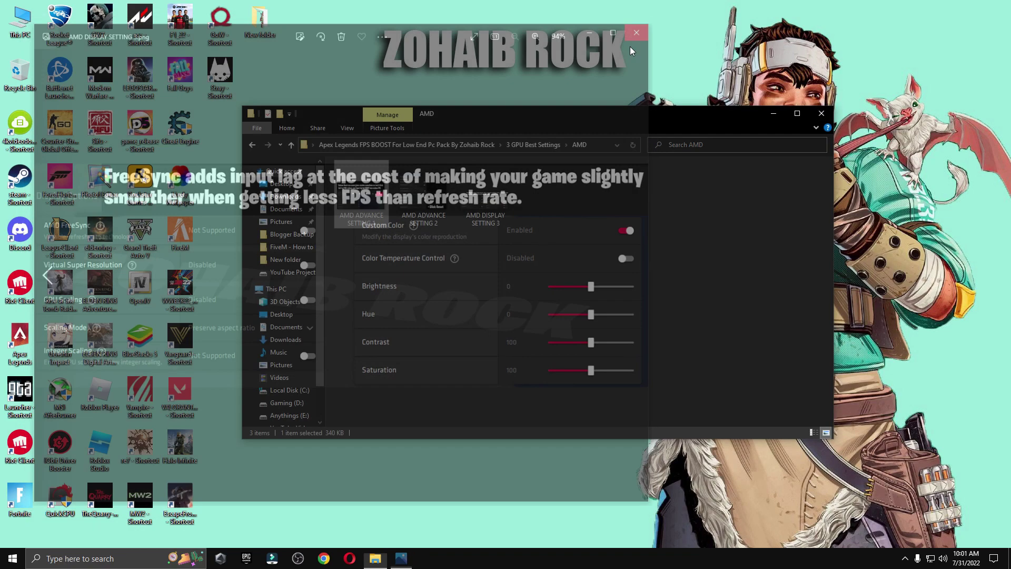
View the Intel Graphics Command Center and Intel HD Graphics Control Panel settings pictures in the INTEL folder
key("alt+Left")
double_click(511, 249)
key("Return")
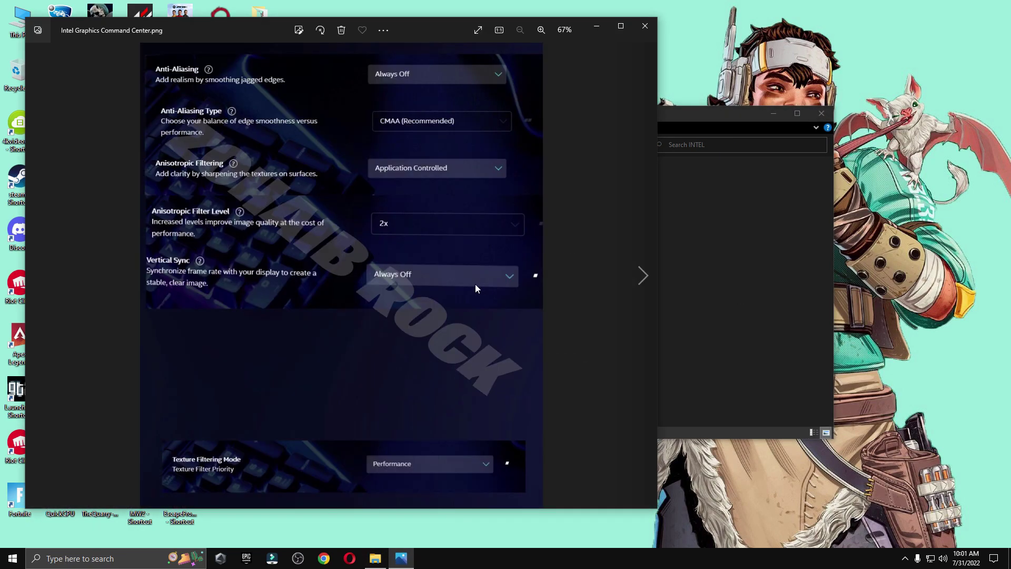
key("Right")
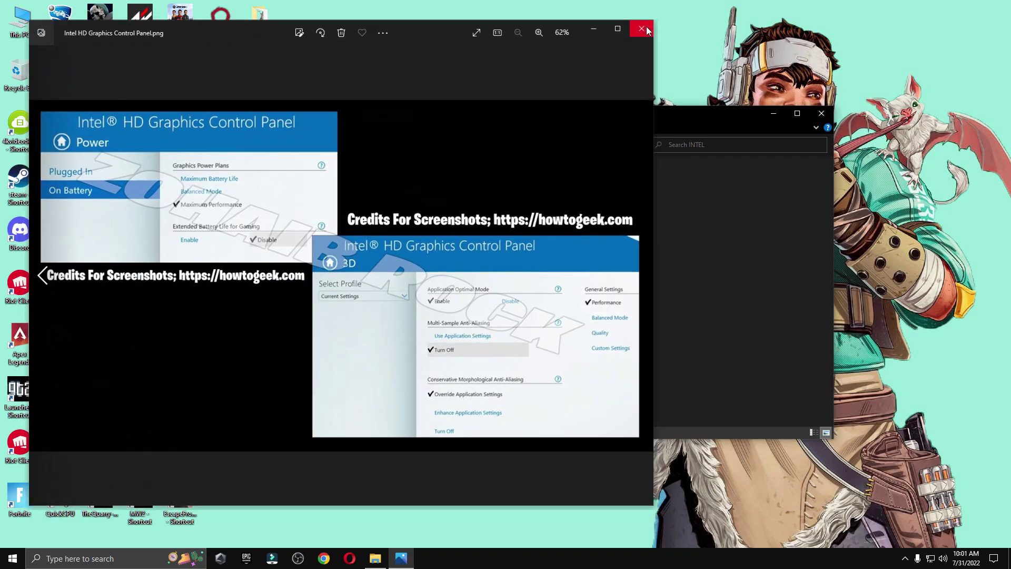
left_click(644, 26)
View the "NVIDIA Settings (Manage 3D Settings)" picture in the NVIDIA folder
key("alt+Left")
double_click(681, 238)
left_click(353, 206)
double_click(352, 208)
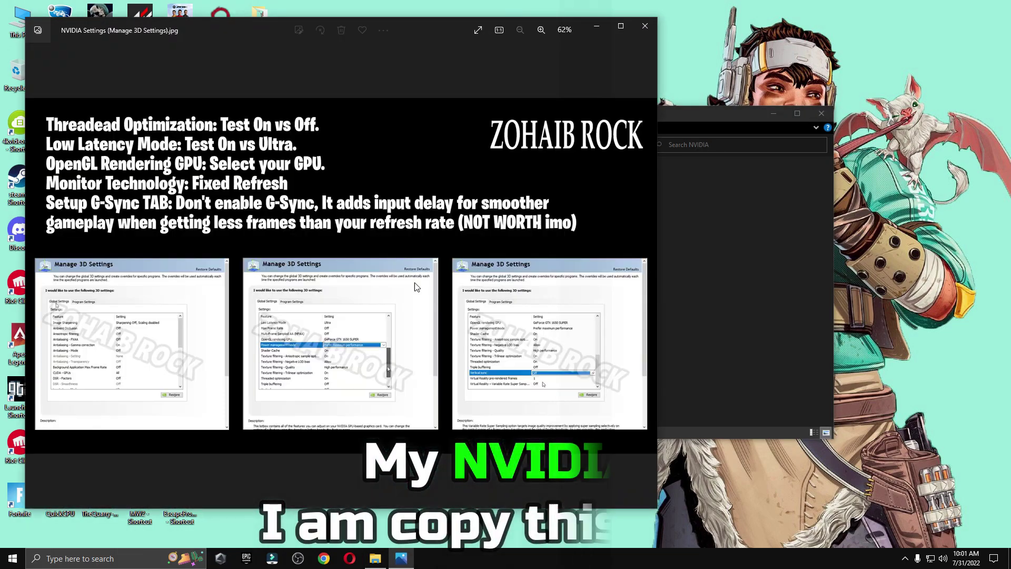
left_click(646, 27)
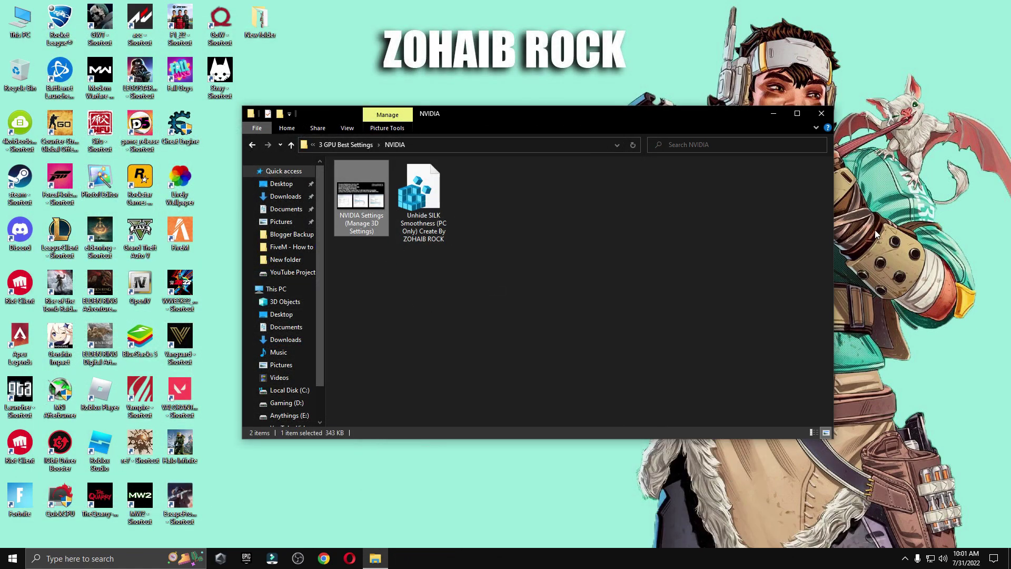
Open the NVIDIA Control Panel from the desktop, close the folder window, and reposition the control panel window
right_click(877, 216)
left_click(920, 300)
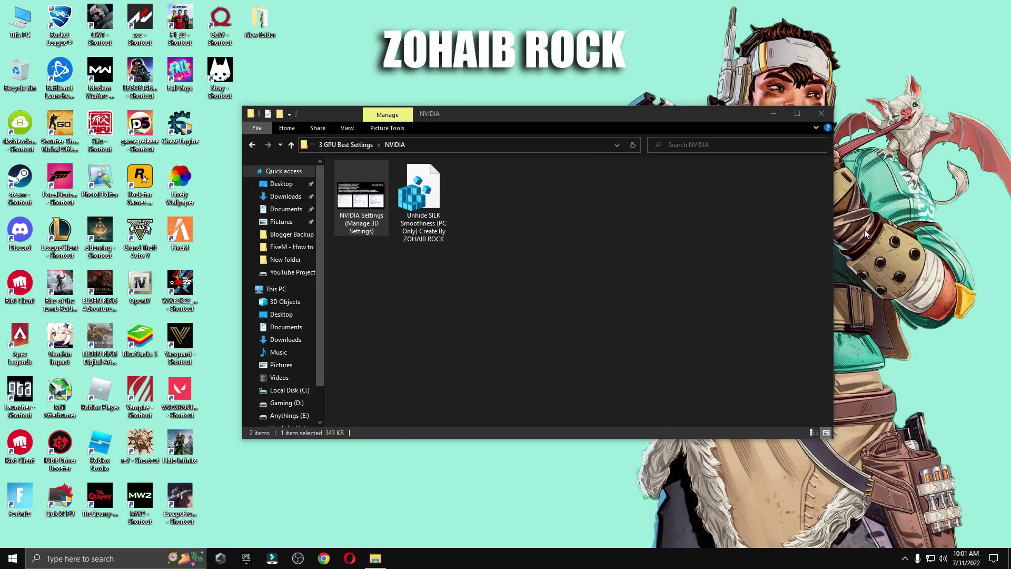
left_click(822, 113)
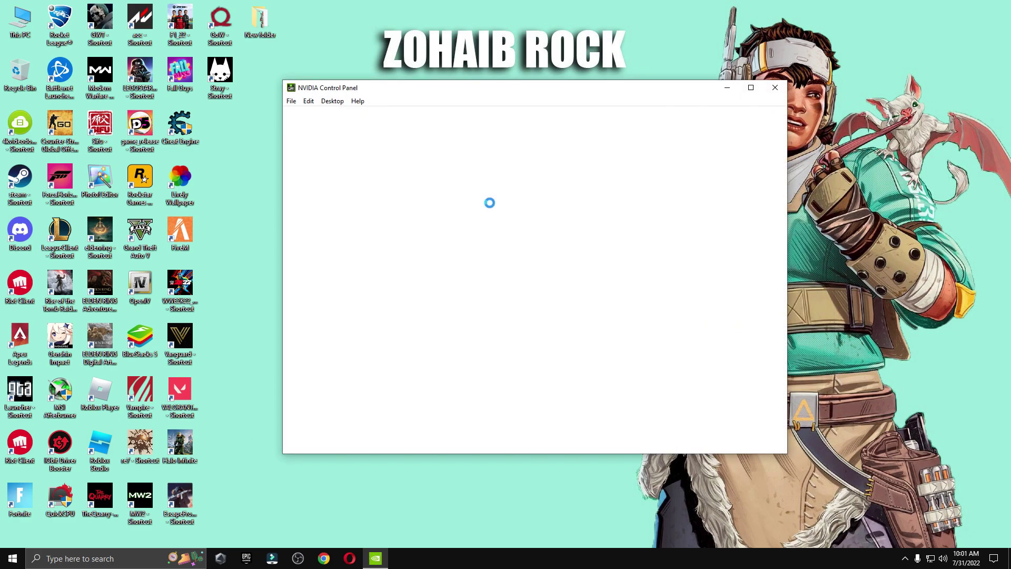
left_click_drag(550, 89, 510, 121)
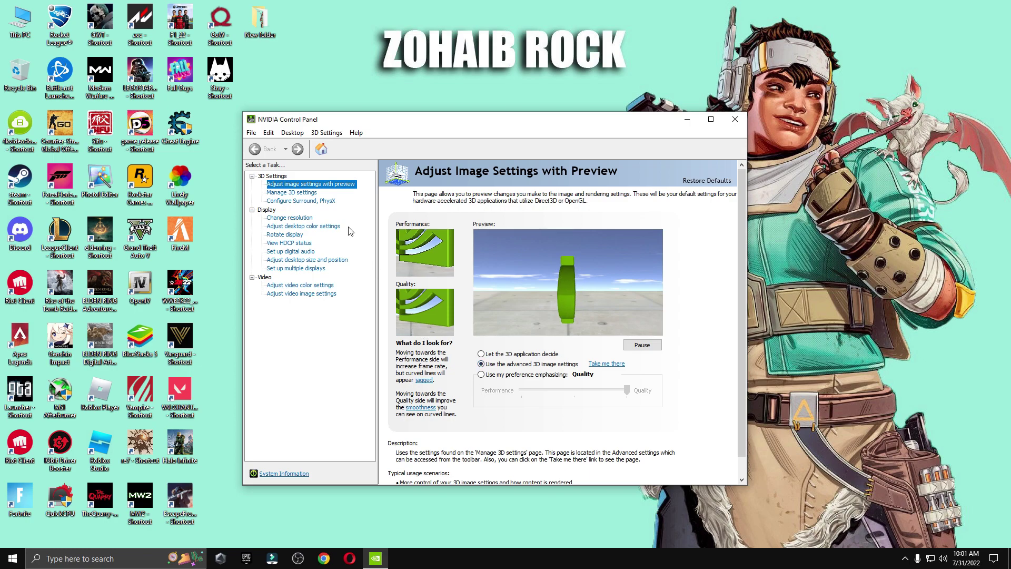
Review the global settings under Manage 3D Settings and return to the Adjust Image Settings with Preview page
left_click(303, 194)
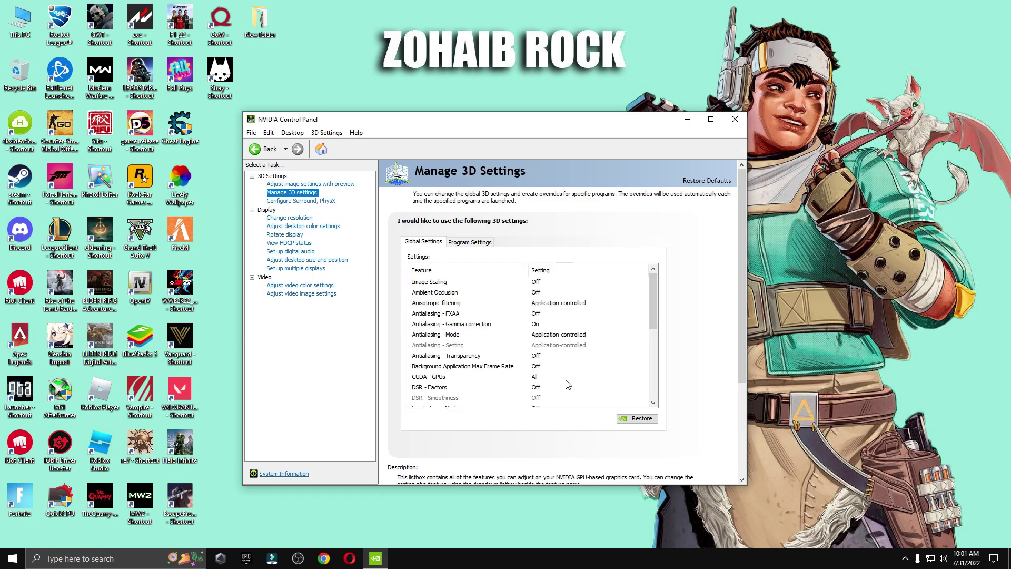
scroll(639, 330, "down", 5)
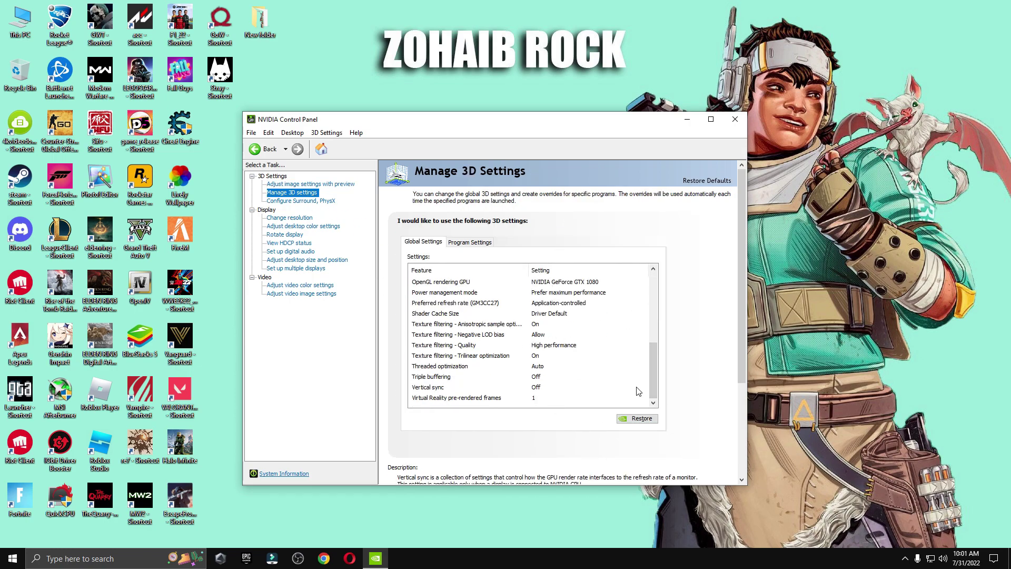
left_click_drag(652, 395, 640, 278)
left_click(311, 183)
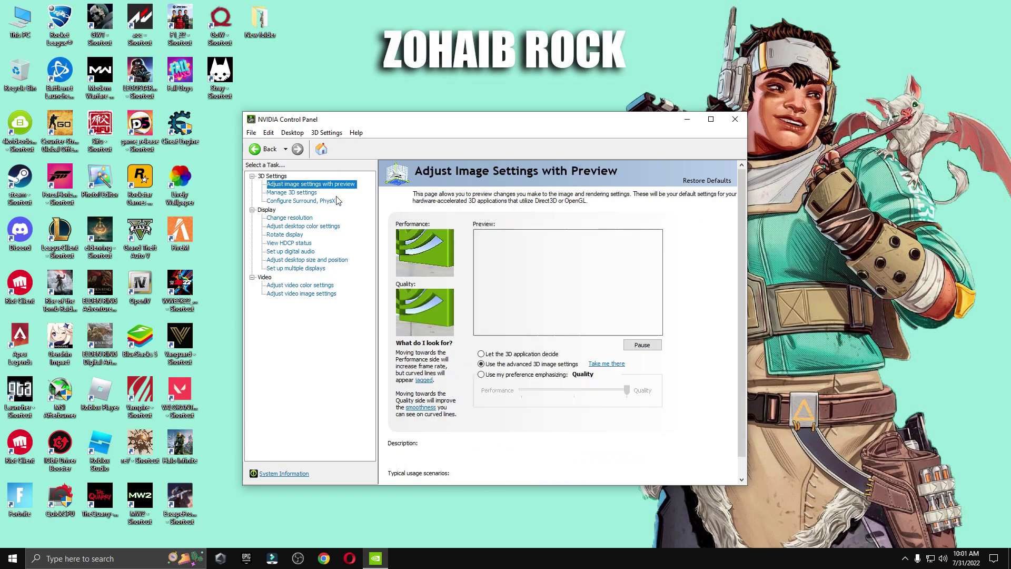
Close the NVIDIA Control Panel and launch the timer resolution tool from the pack's "4 Latency (Timer Resolution )" folder, closing the folder window
left_click(734, 119)
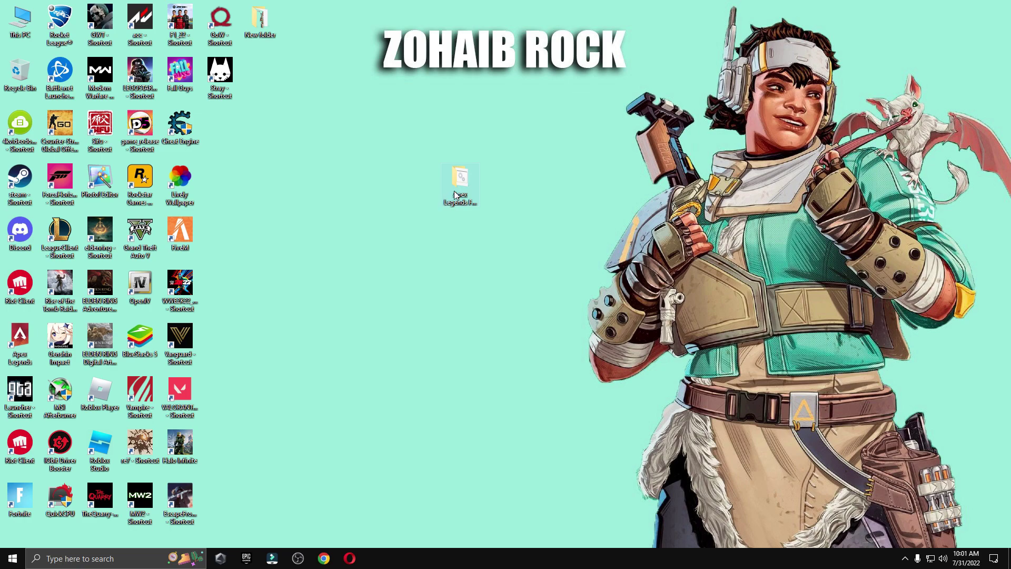
double_click(456, 187)
double_click(386, 212)
double_click(389, 180)
left_click(811, 116)
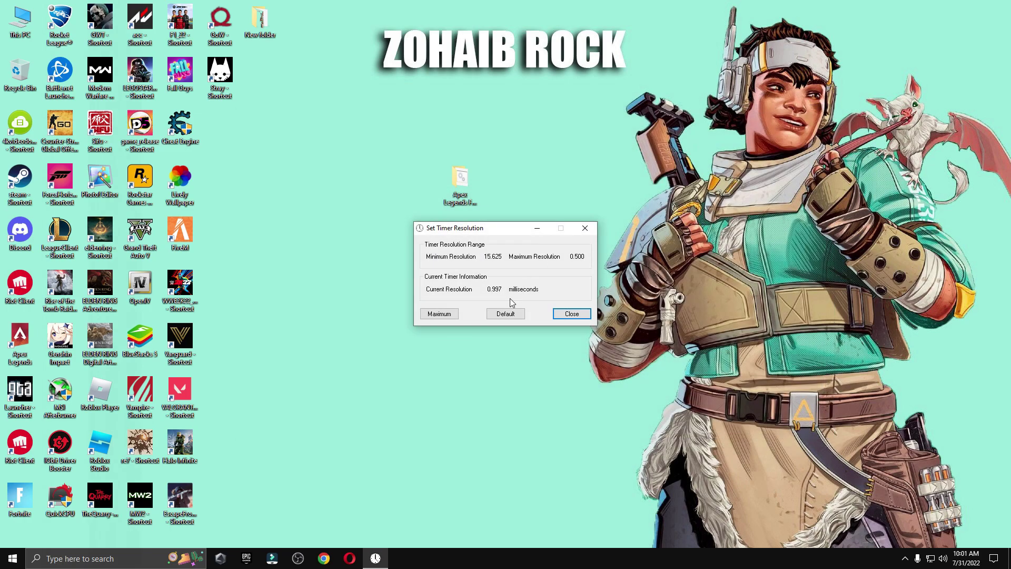
Set the timer resolution to Maximum and minimize the tool so it keeps running
left_click_drag(487, 289, 497, 290)
left_click(503, 313)
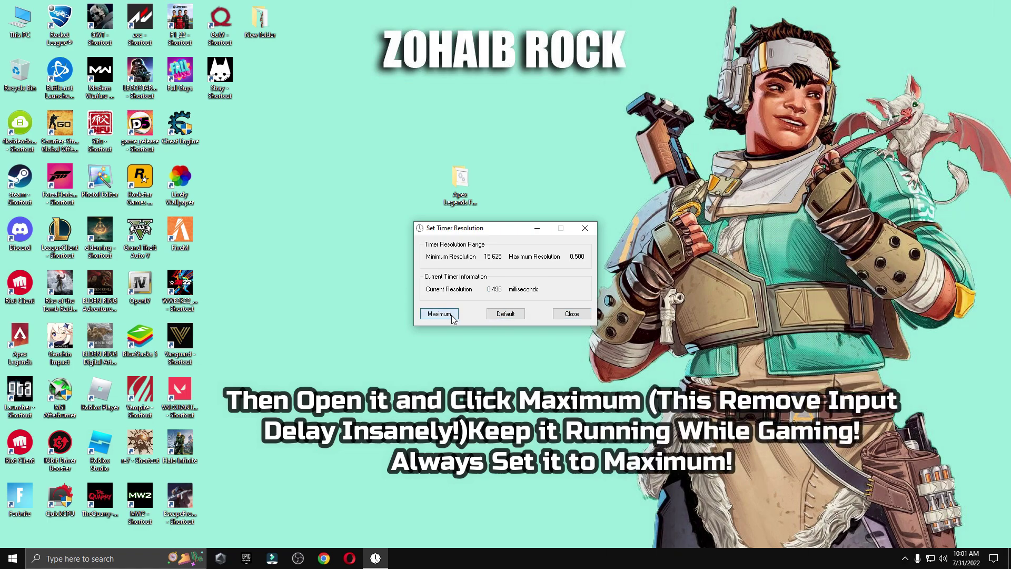
left_click(537, 230)
Open the x64bit installer folder of Quick-CPU inside the pack's "5 Power Plan" folder
double_click(465, 196)
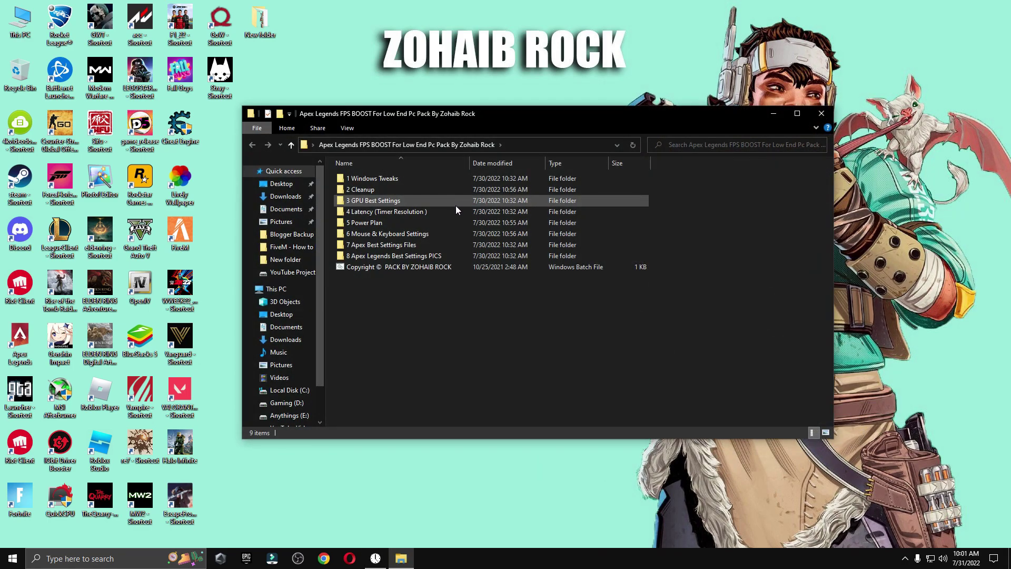
double_click(389, 223)
double_click(362, 181)
left_click(362, 191)
double_click(363, 191)
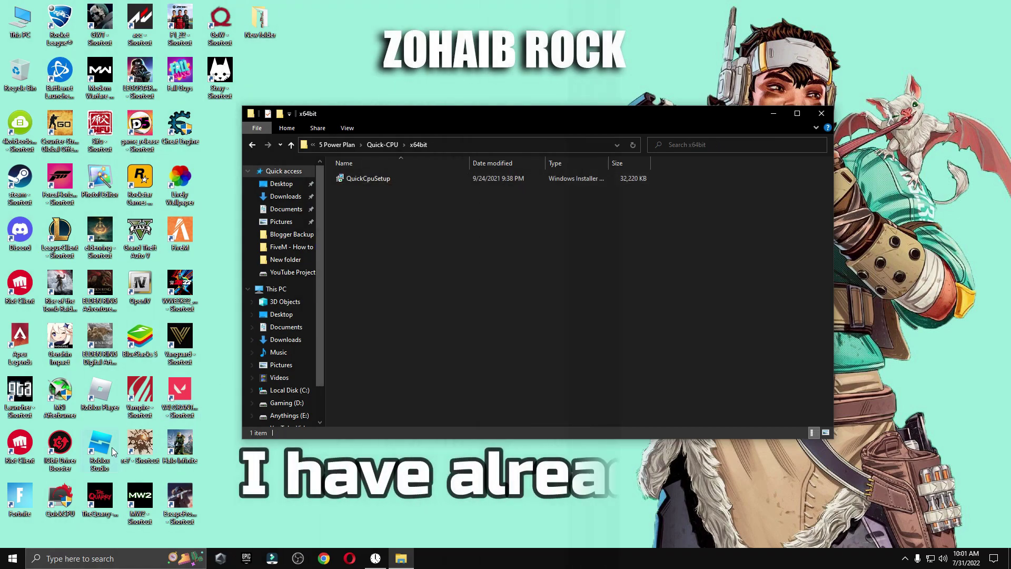
Launch the installed QuickCPU from the desktop, close the folder window, reposition the Quick CPU window and dismiss its update notice
double_click(66, 504)
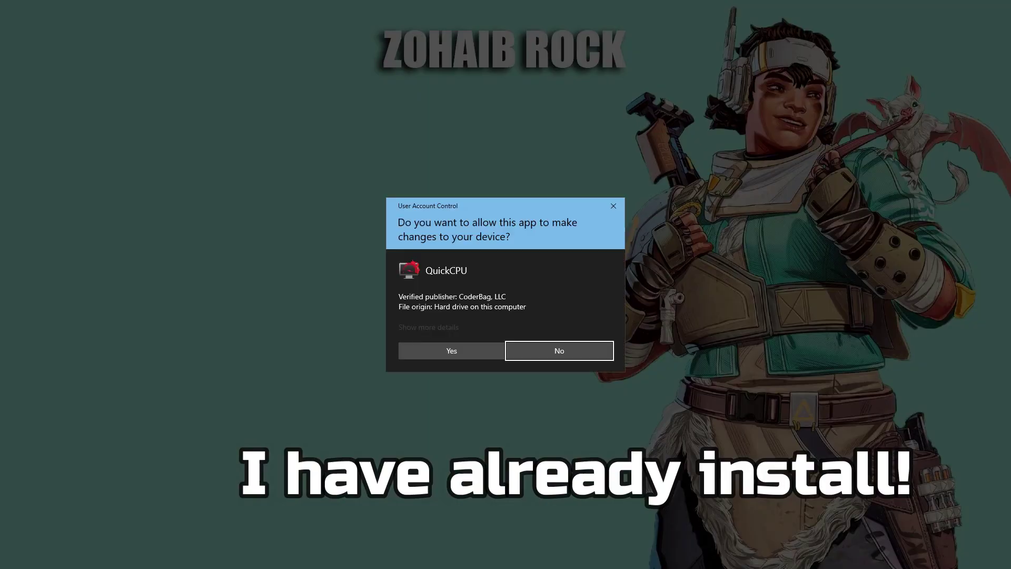
key("Escape")
left_click(821, 114)
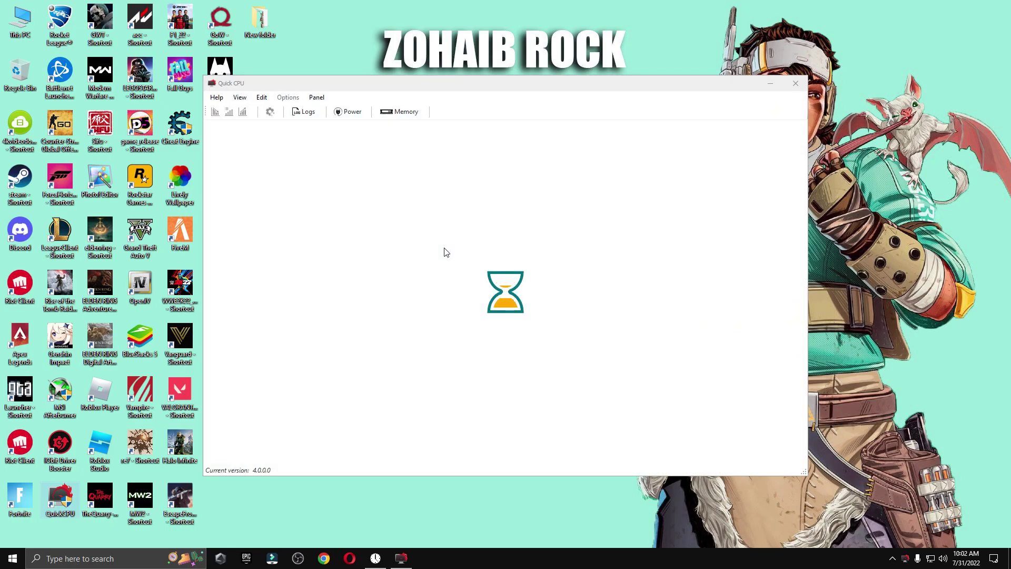
left_click_drag(583, 83, 612, 112)
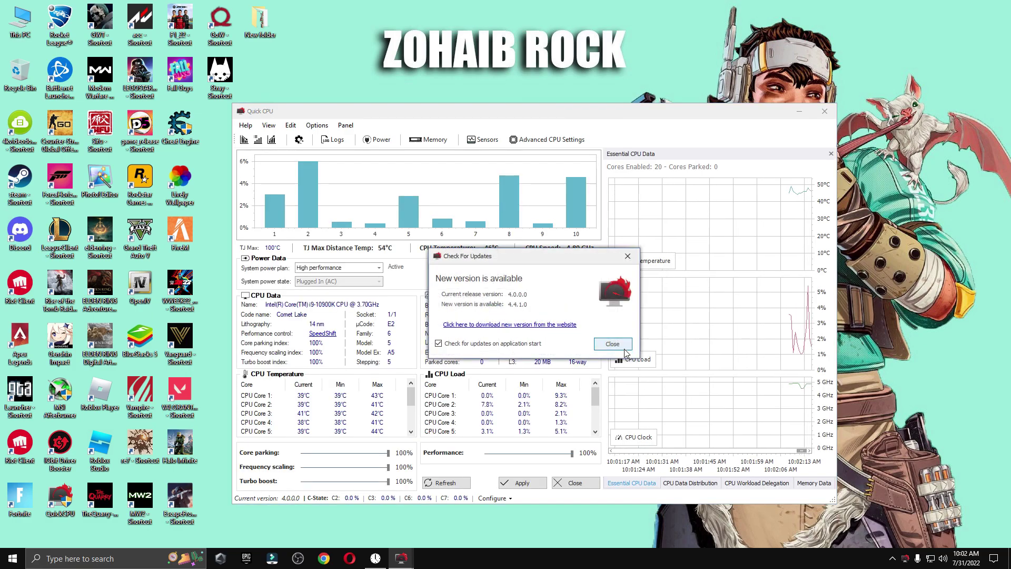
left_click(676, 345)
Apply the High performance power plan with core parking, frequency scaling, turbo boost and performance at 100%, and close Quick CPU
left_click(377, 269)
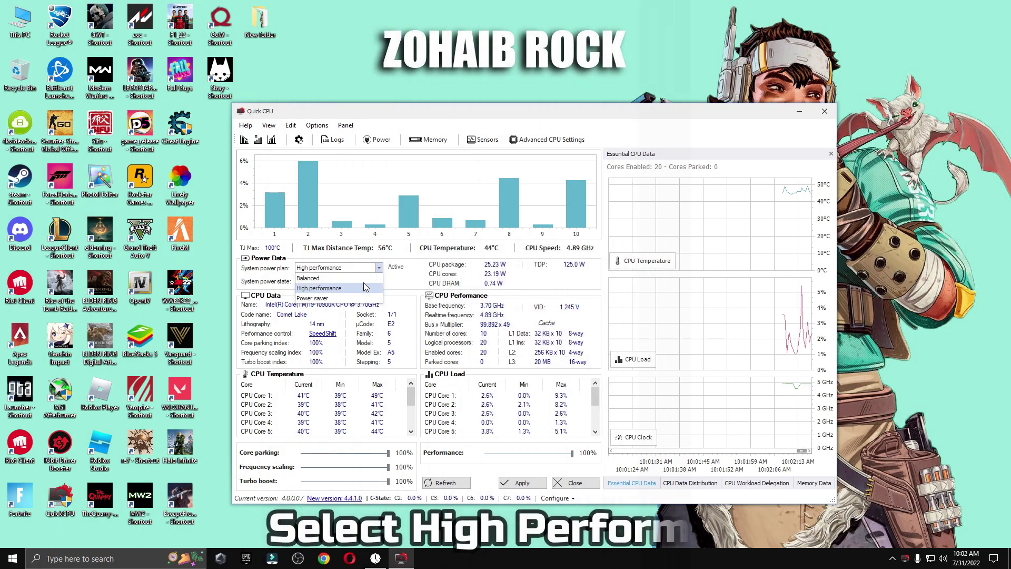
left_click(332, 289)
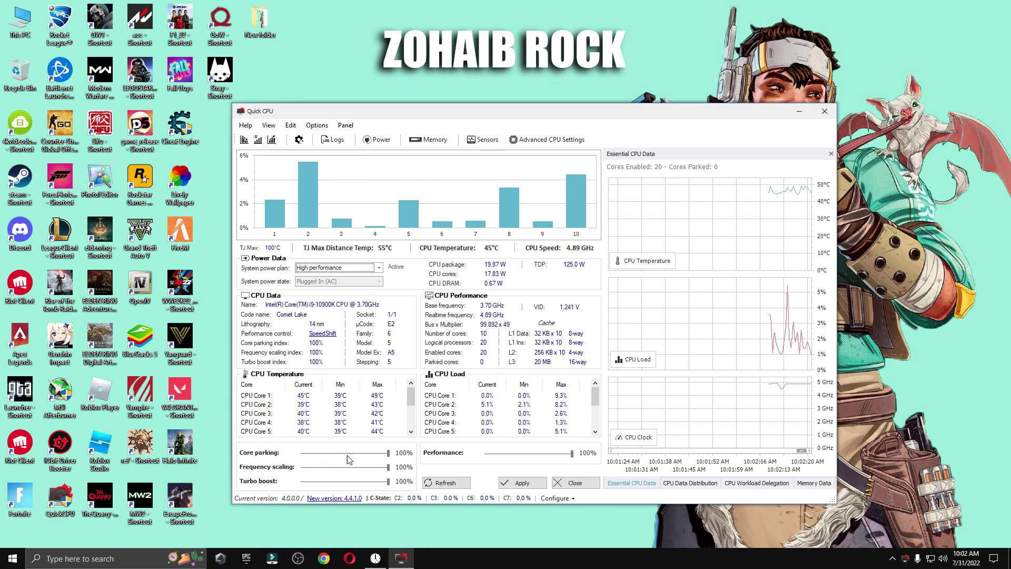
left_click_drag(313, 454, 388, 454)
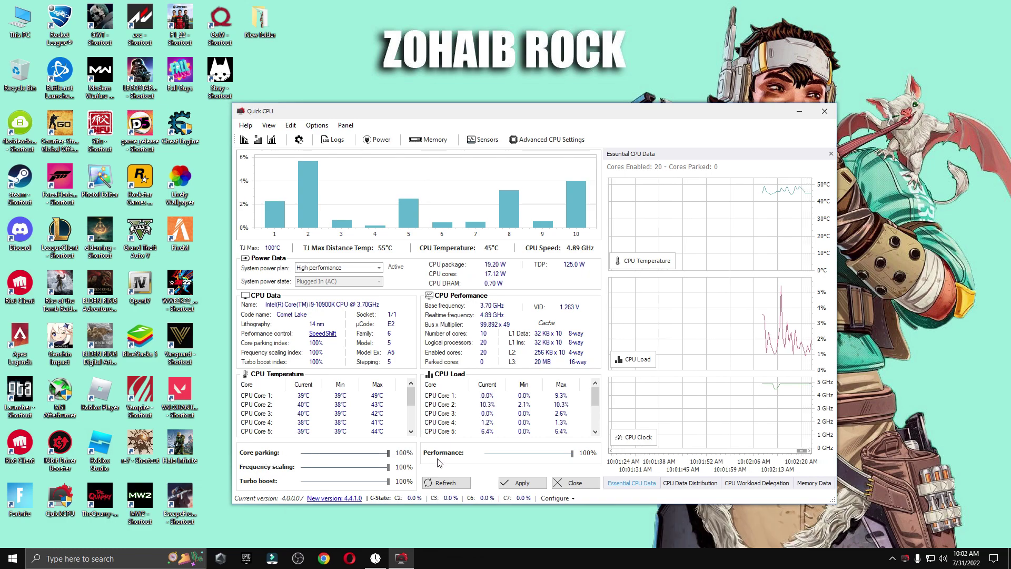
left_click_drag(572, 454, 501, 454)
left_click_drag(576, 460, 579, 455)
left_click_drag(388, 468, 318, 467)
left_click_drag(397, 473, 396, 479)
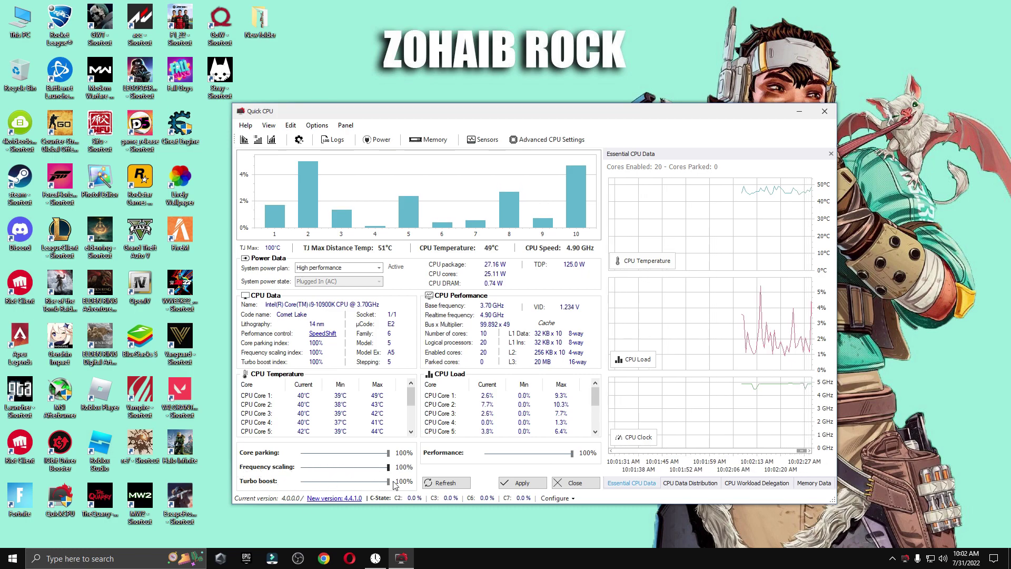
left_click(517, 485)
left_click(579, 332)
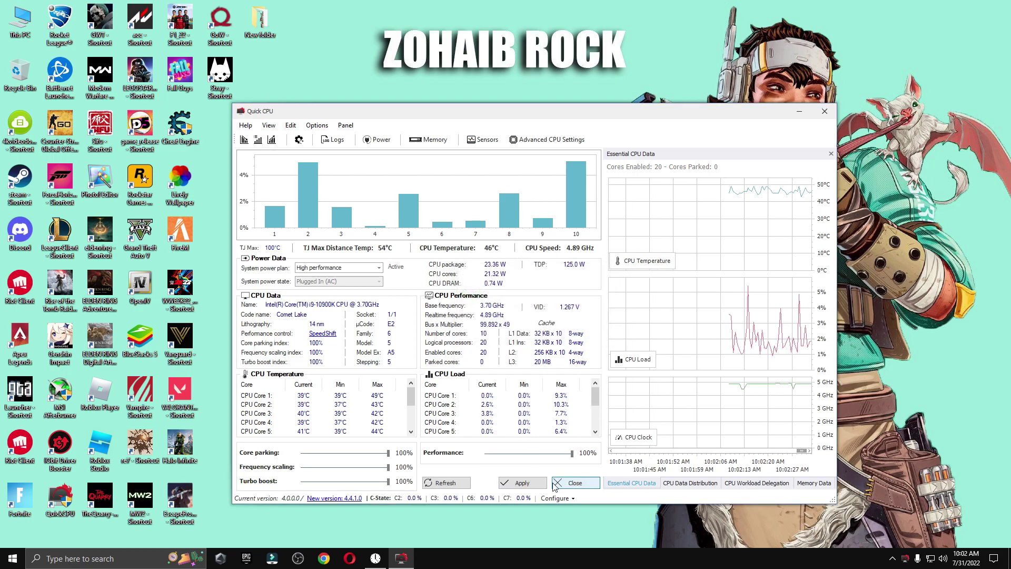
left_click(575, 483)
Search Windows for "power", check the selected and additional plans in Power Options, and close the window
left_click(111, 559)
type("pow")
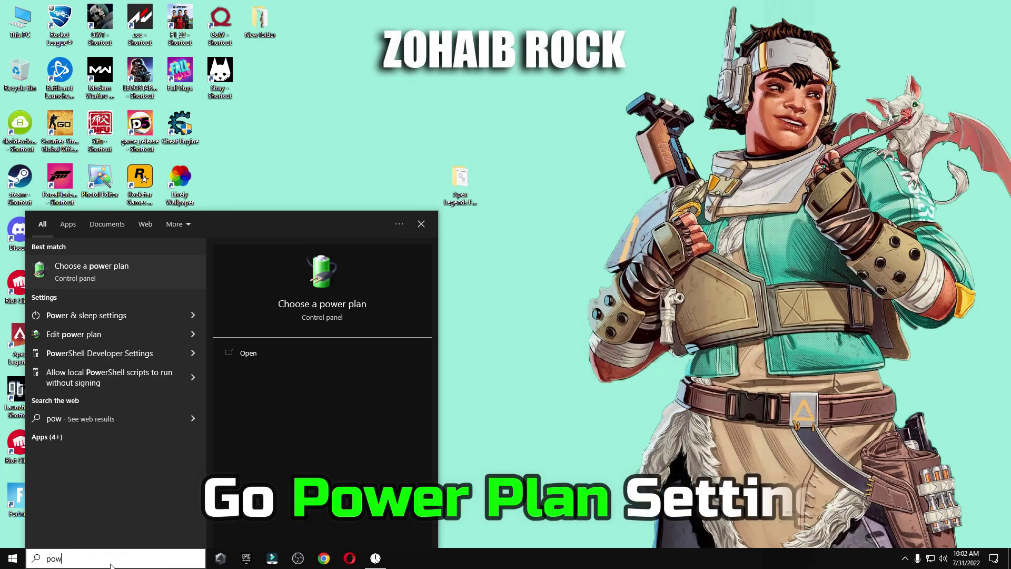
type("er")
left_click(131, 276)
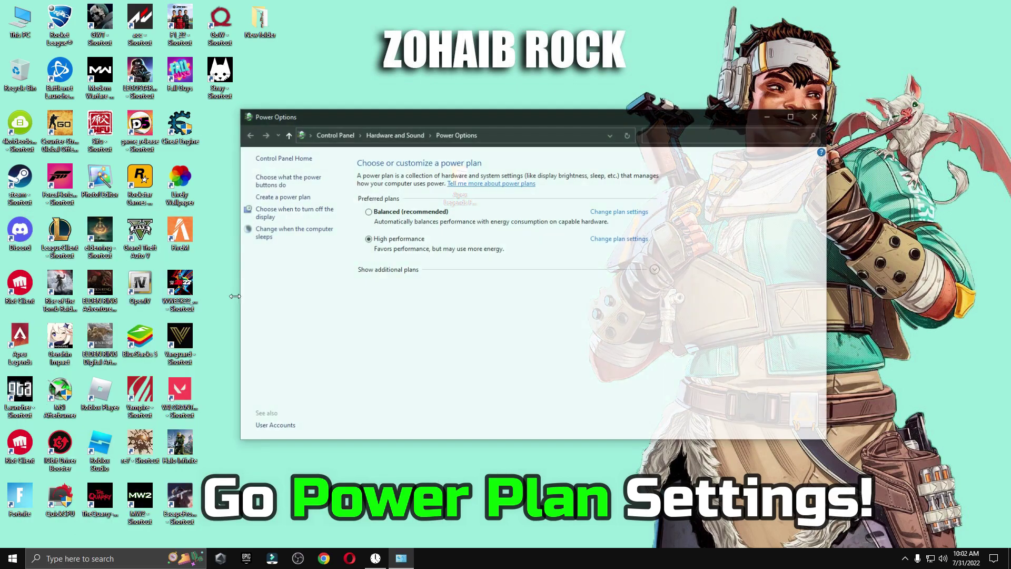
left_click(655, 269)
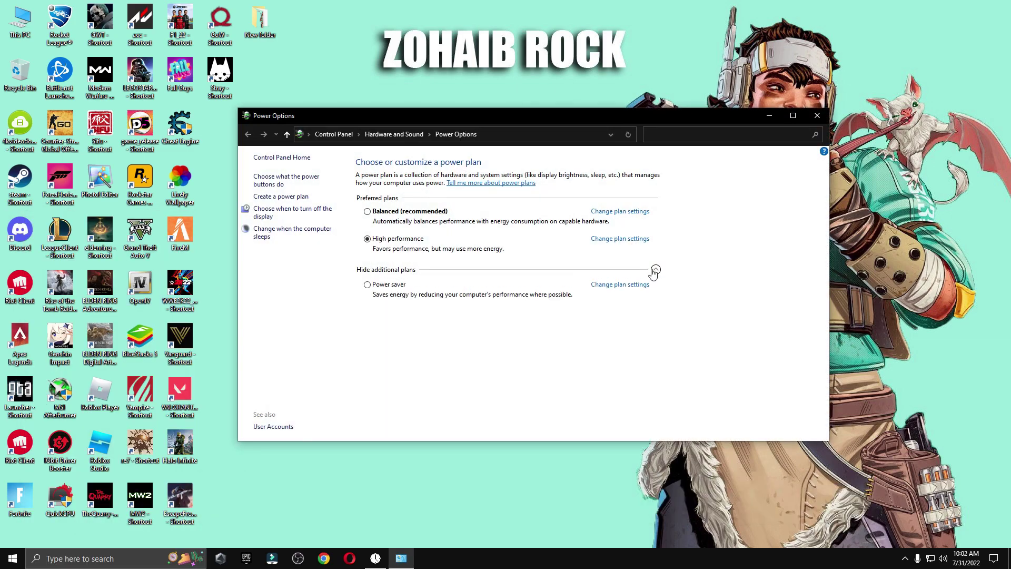
left_click(656, 270)
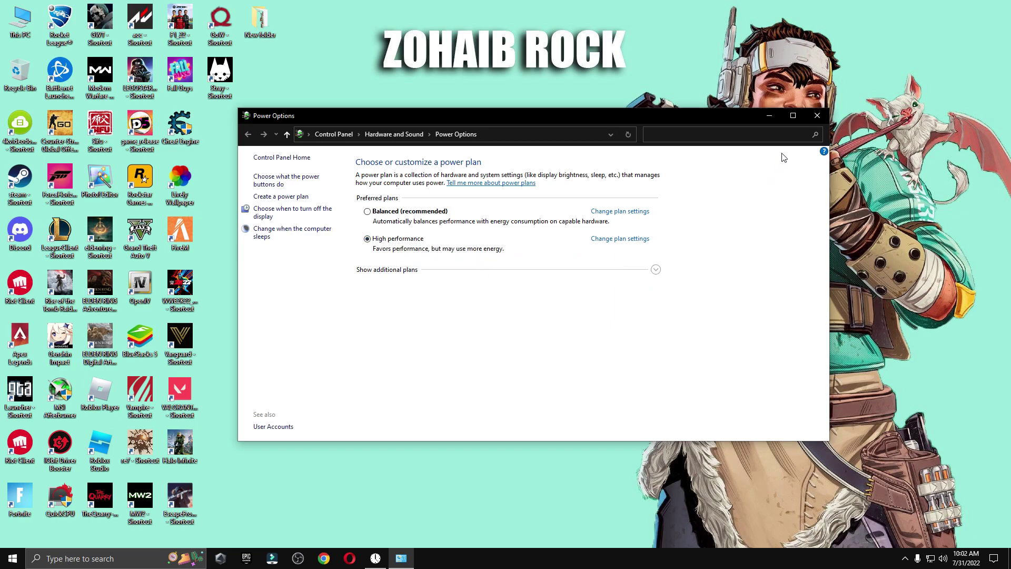
left_click(813, 121)
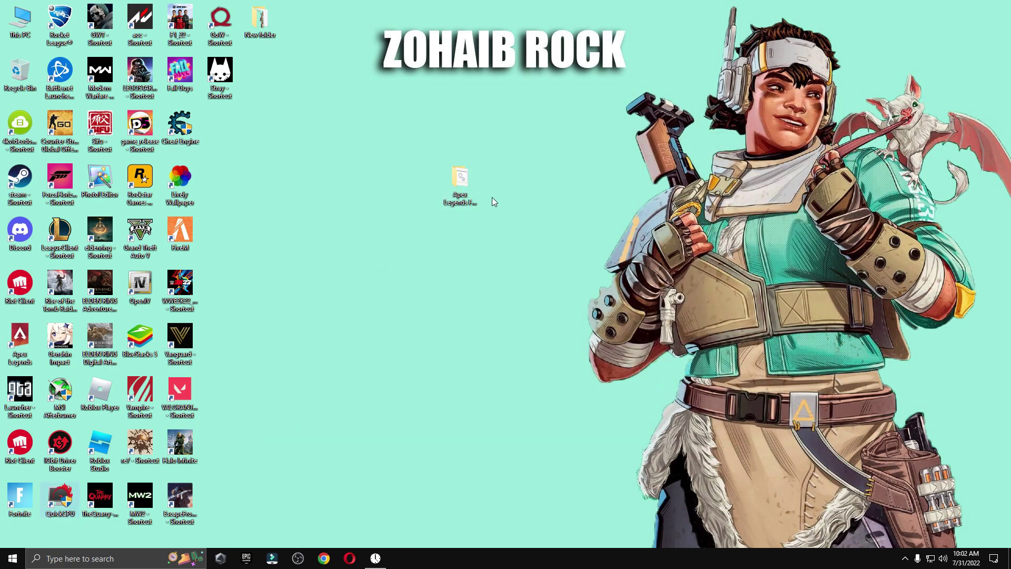
Open the "M1 Mouse Acceleration" shortcut from the pack's "6 Mouse & Keyboard Settings" folder
double_click(457, 199)
left_click(388, 237)
double_click(387, 237)
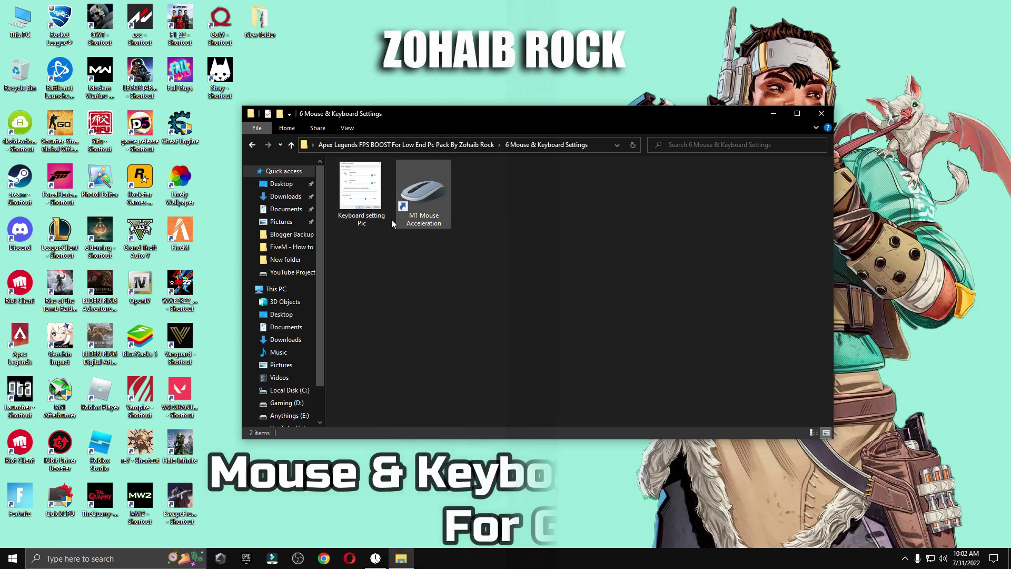
double_click(417, 198)
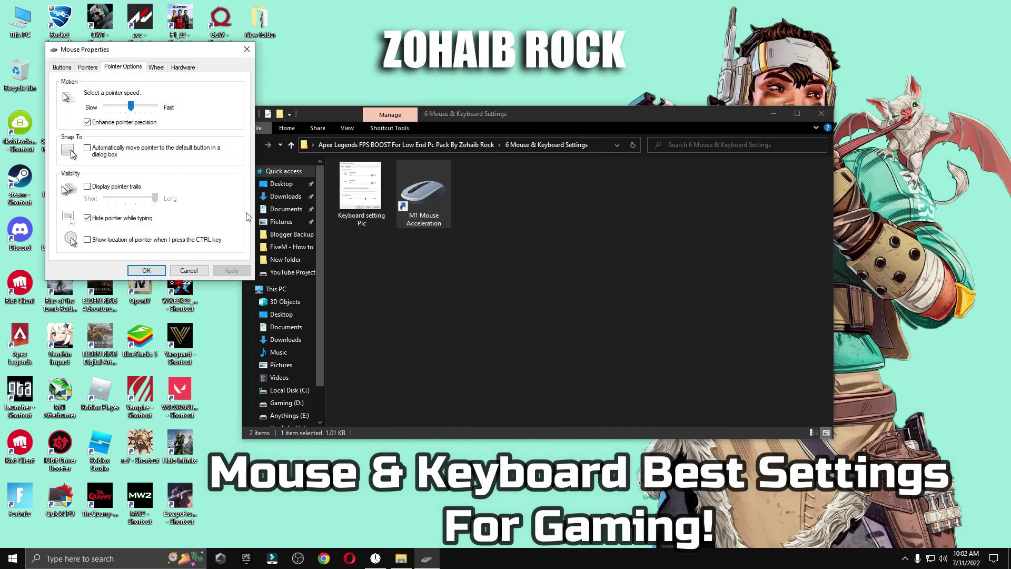
Turn off Enhance pointer precision, keep the pointer speed at the middle, and save the mouse properties
left_click(113, 123)
left_click_drag(131, 108, 136, 108)
left_click(67, 67)
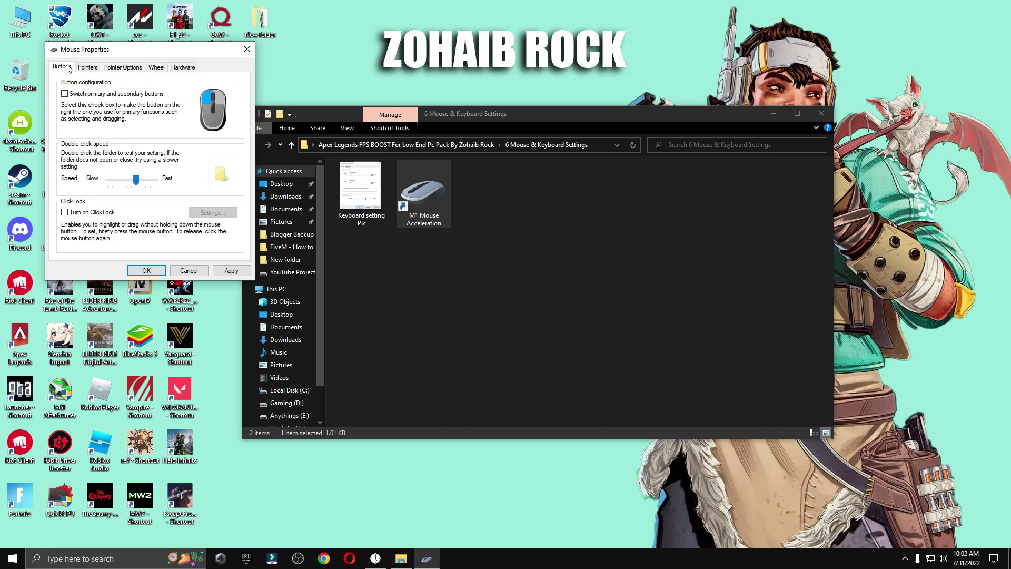
left_click(124, 67)
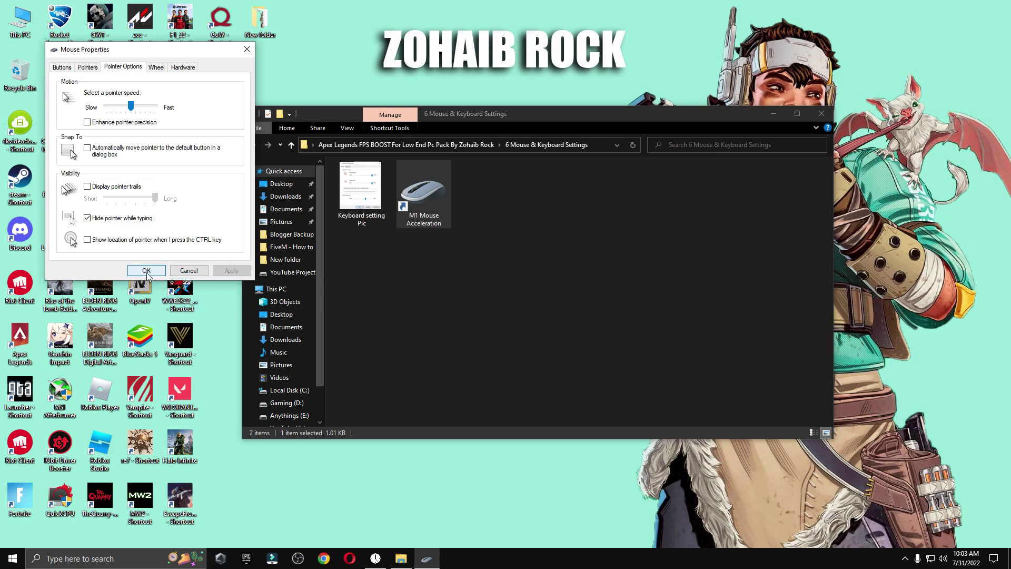
key("Return")
Set the keyboard's repeat delay to Short and repeat rate to Fast, matching the "Keyboard setting Pic" picture, and close the picture
double_click(365, 216)
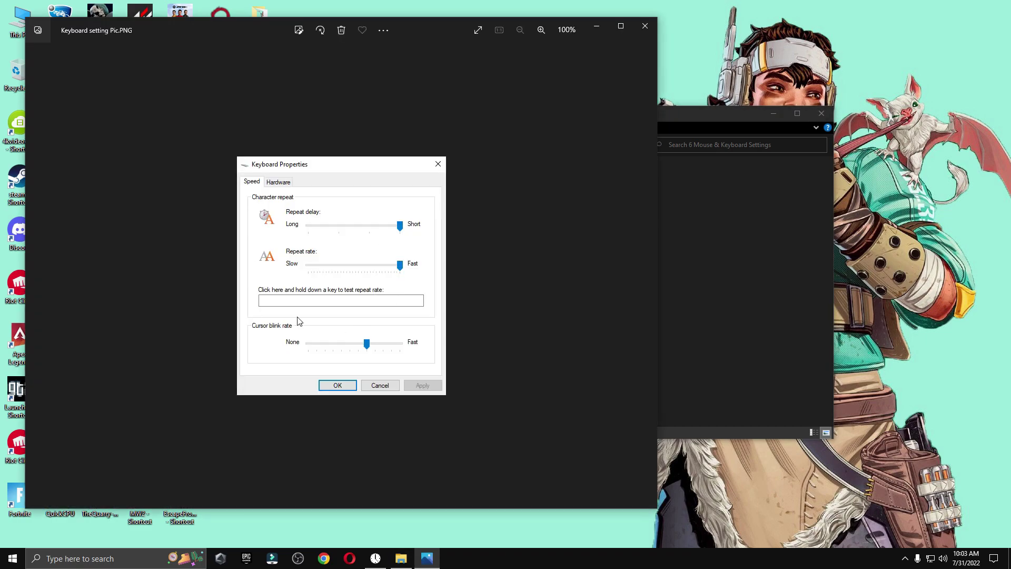
left_click(79, 558)
type("k")
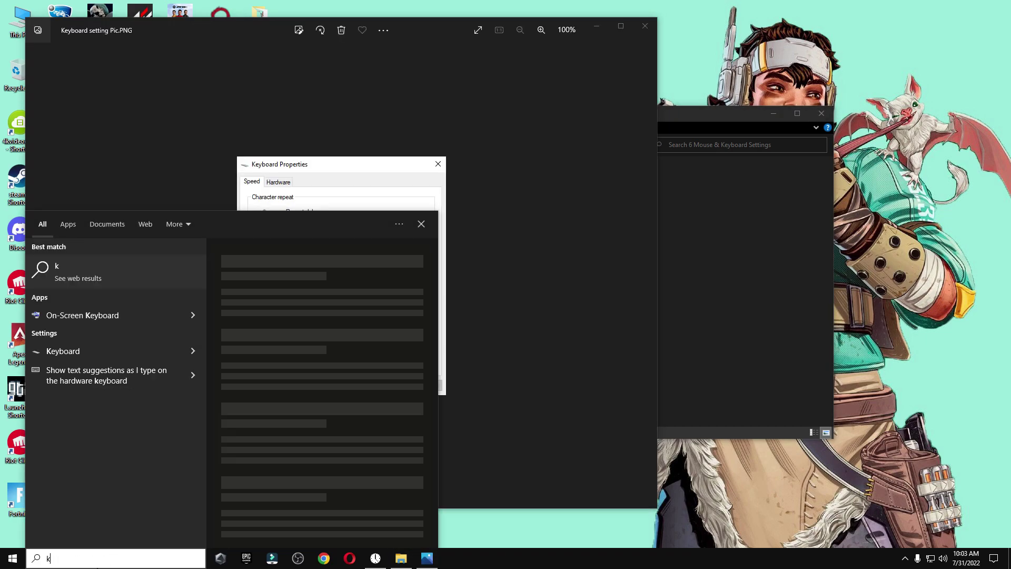
type("ey")
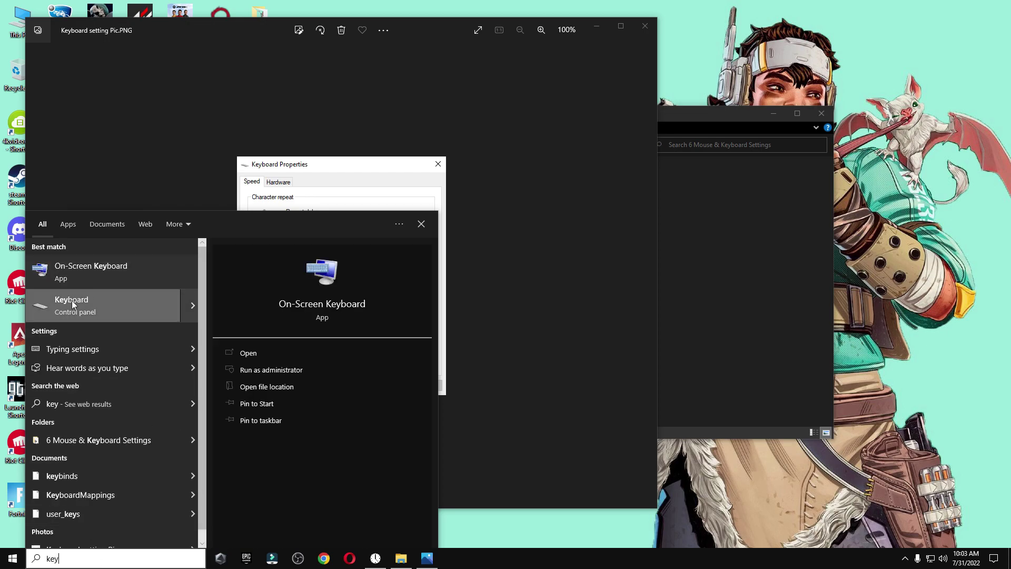
left_click(77, 311)
left_click_drag(216, 63, 631, 168)
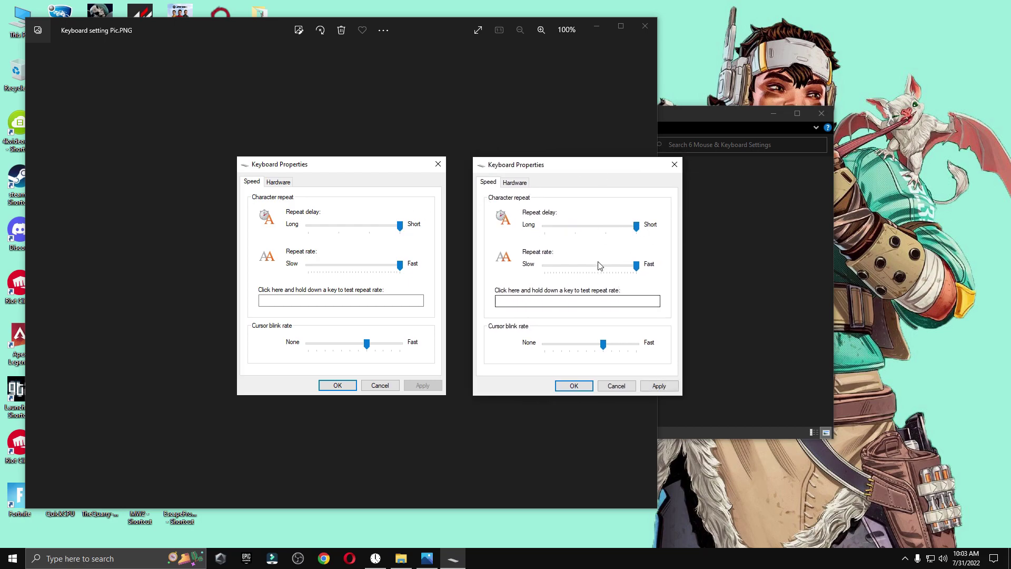
left_click(566, 387)
left_click(645, 26)
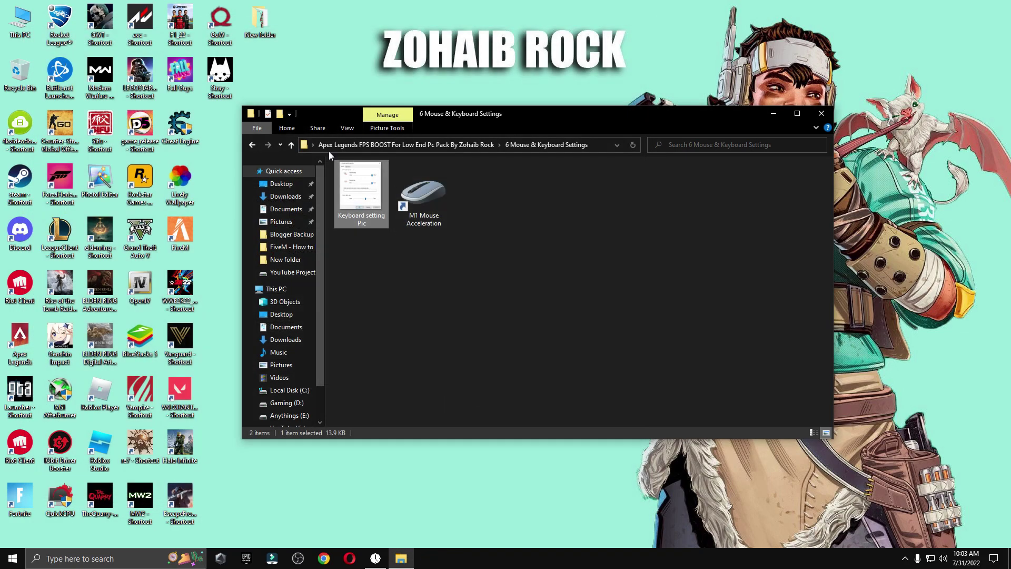
Open the pack's "7 Apex Best Settings Files" folder and launch Steam from the desktop
left_click(252, 144)
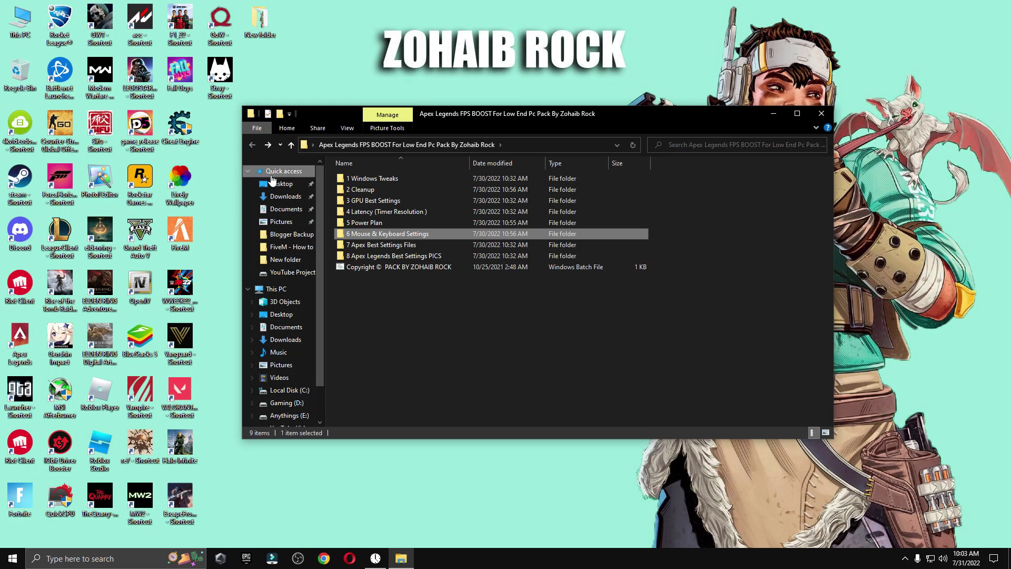
double_click(399, 246)
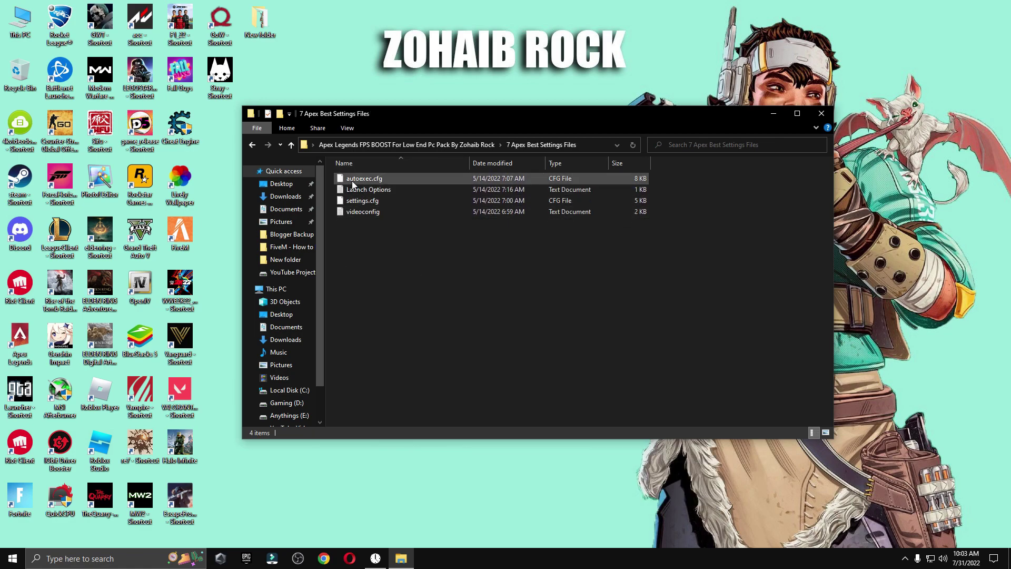
left_click(14, 182)
double_click(15, 190)
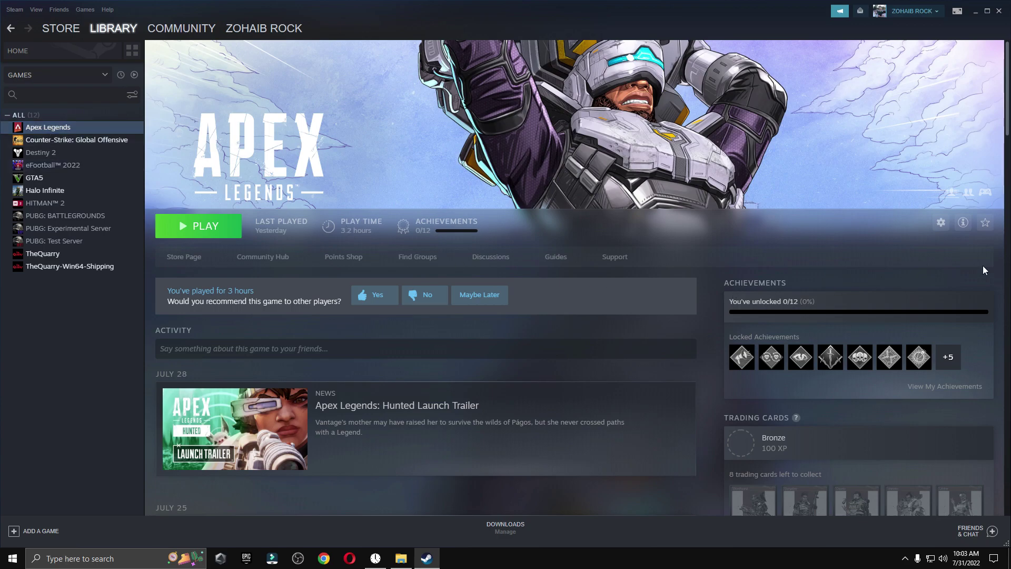
Browse to the local files of Apex Legends through its Steam properties and open the cfg folder
left_click(939, 224)
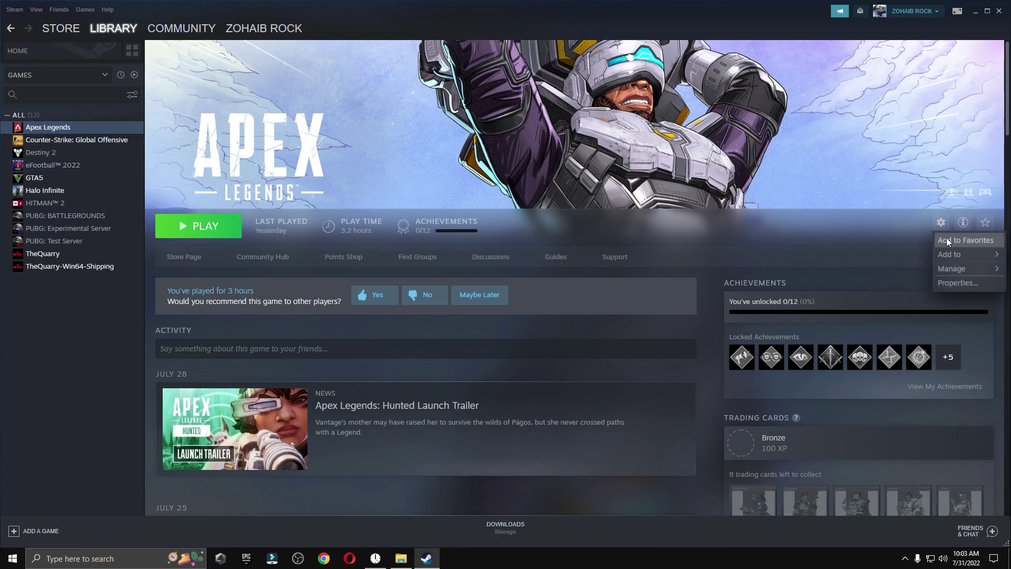
left_click(960, 282)
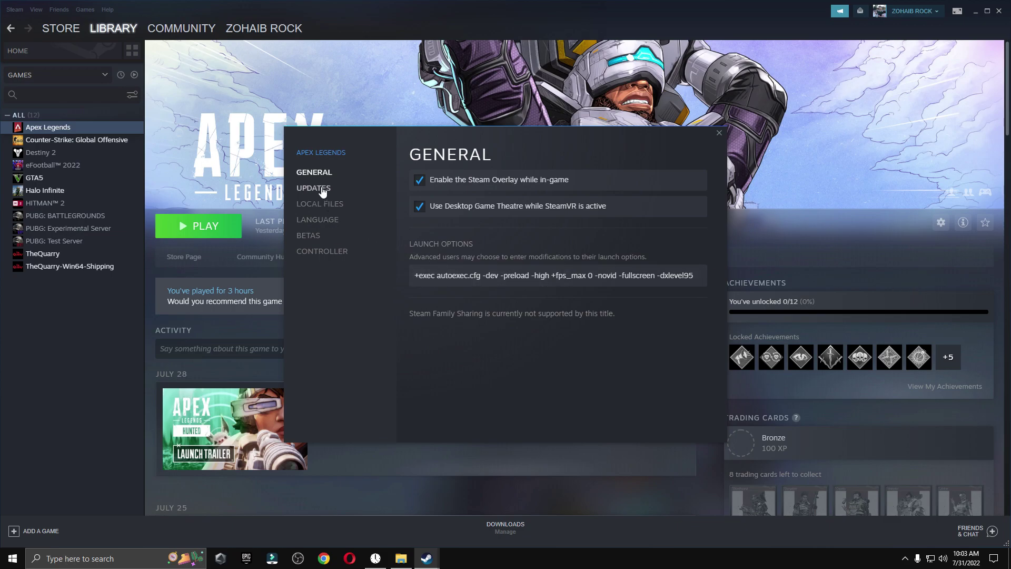
left_click(312, 204)
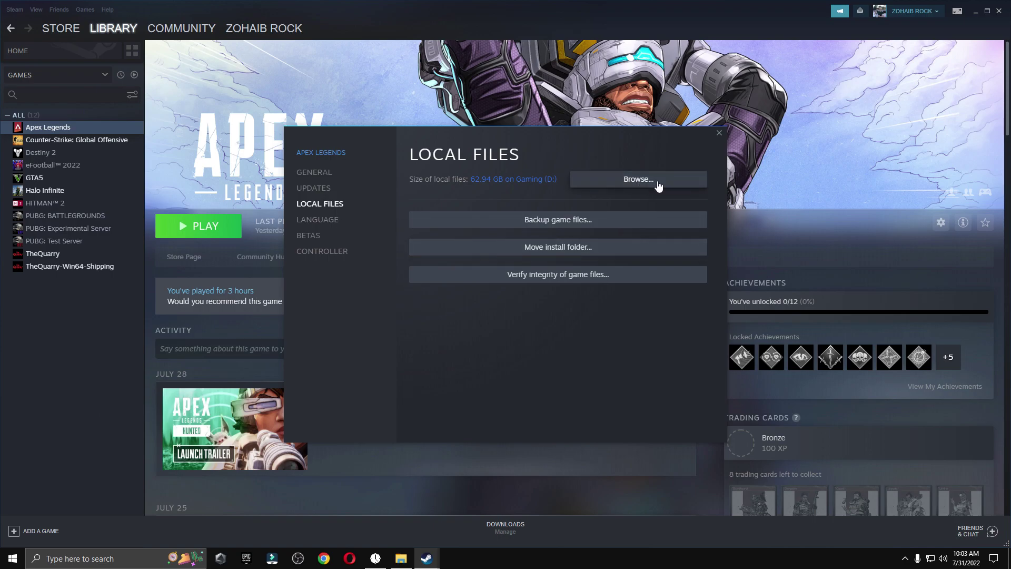
left_click(658, 183)
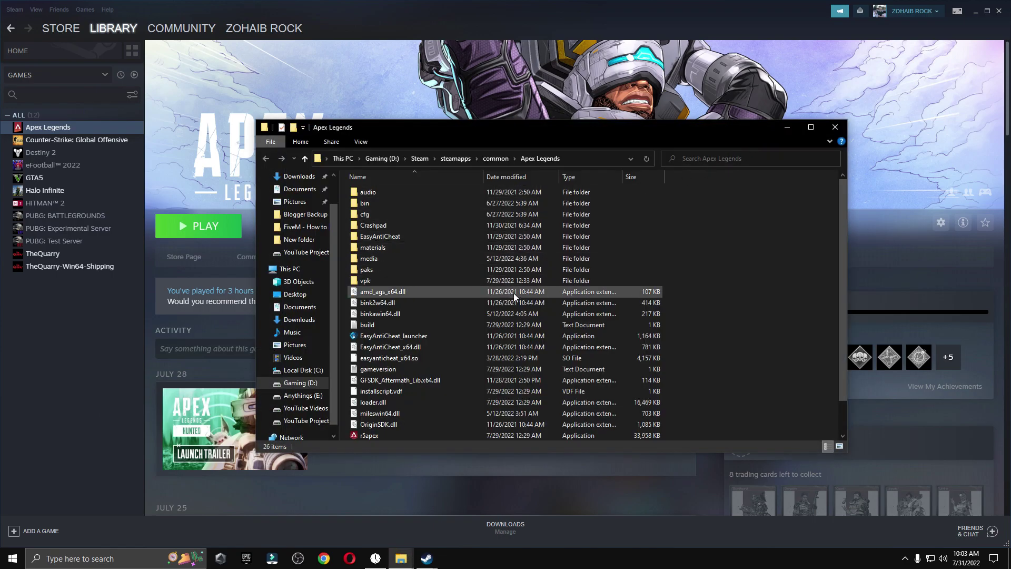
double_click(384, 214)
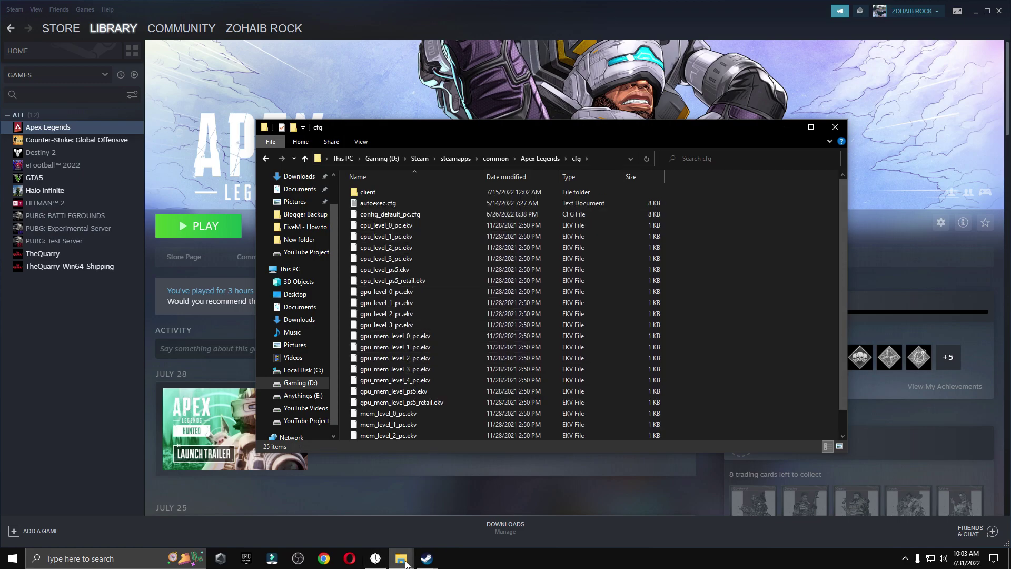
Copy the autoexec.cfg file from the pack's "7 Apex Best Settings Files" folder
mouse_move(402, 557)
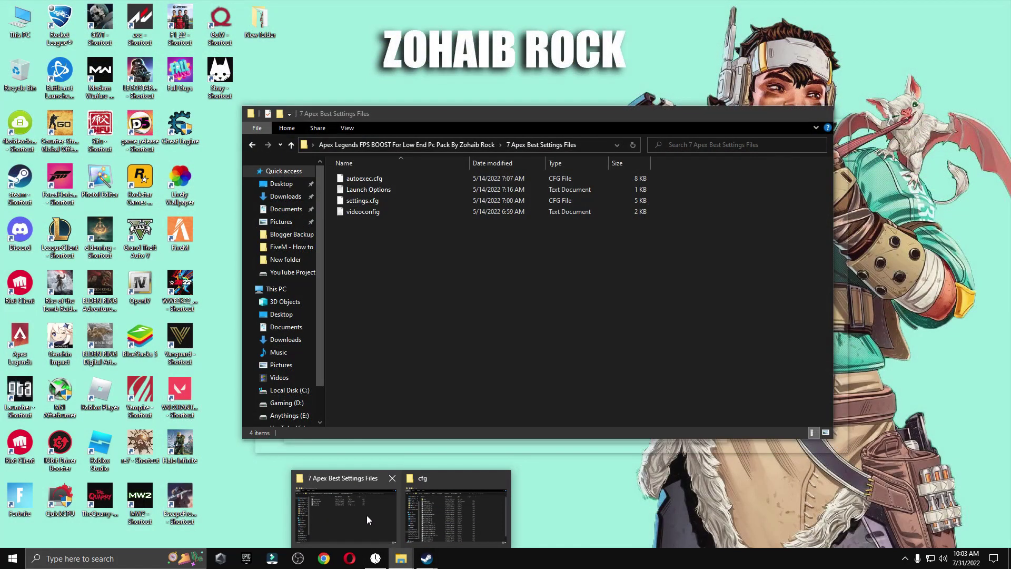
left_click(366, 514)
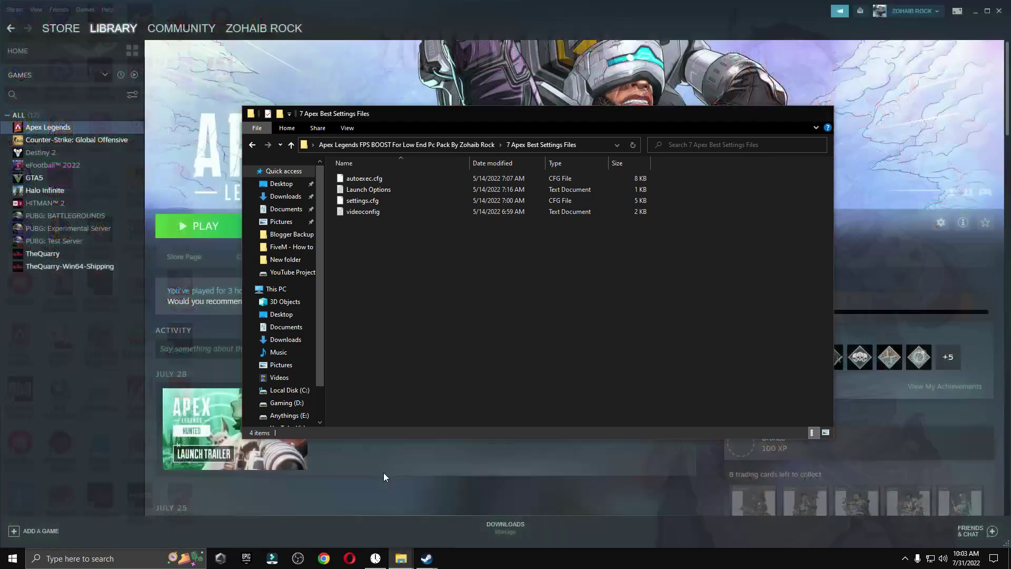
left_click(376, 179)
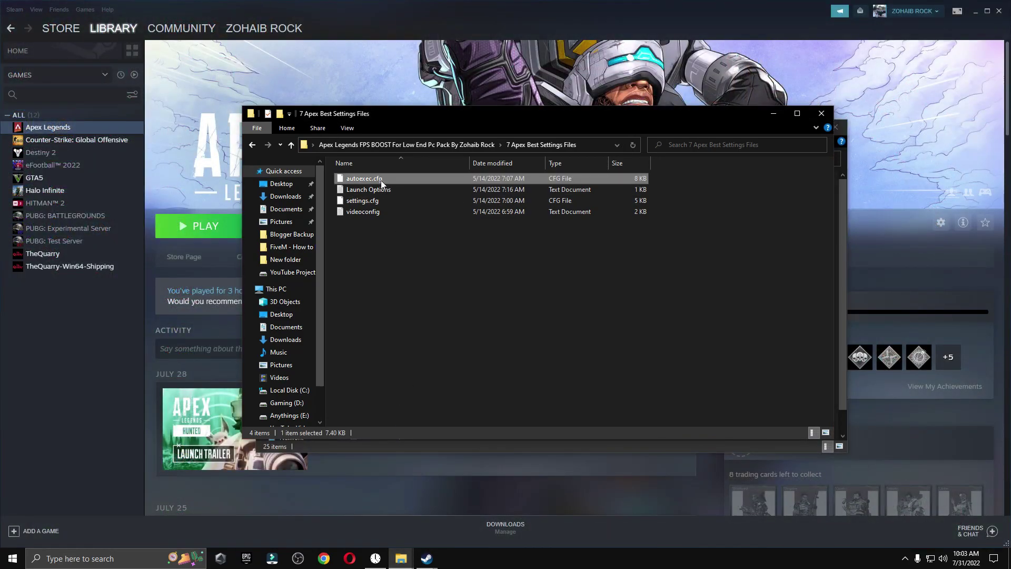
right_click(384, 180)
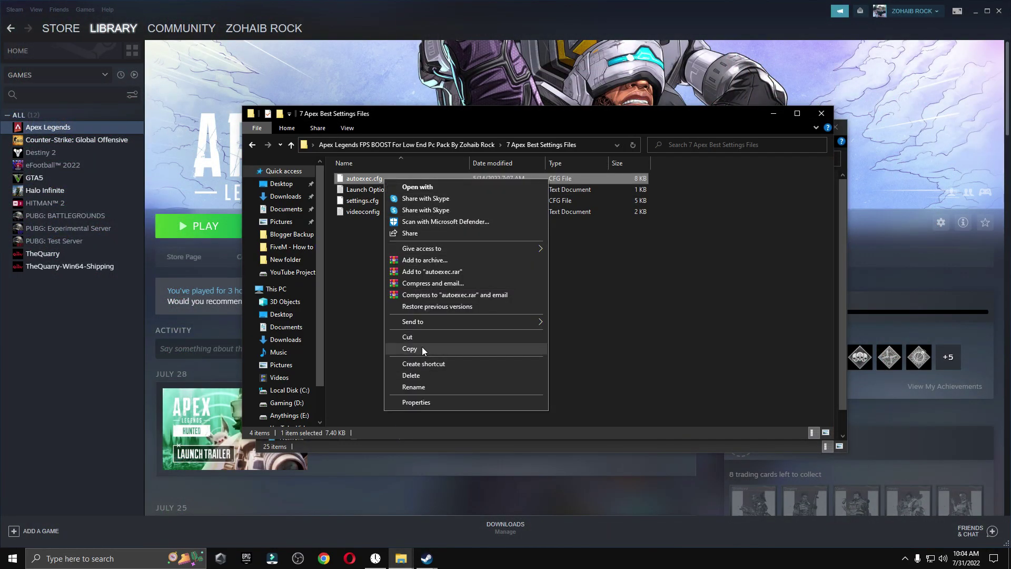
left_click(422, 348)
Paste autoexec.cfg into the Apex Legends cfg folder, close that folder, and bring the pack's settings folder back into view
left_click_drag(597, 120, 364, 137)
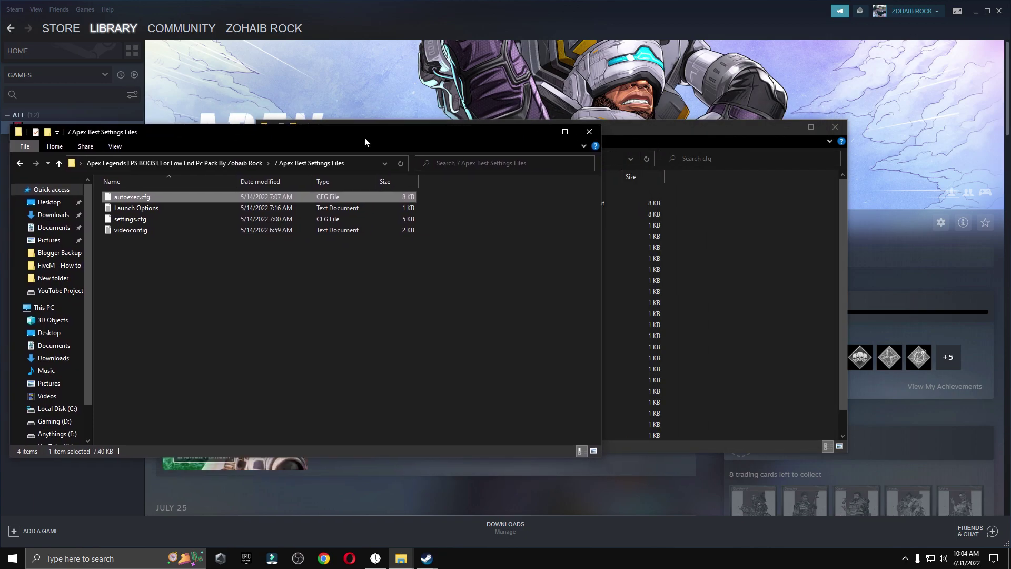
left_click(665, 141)
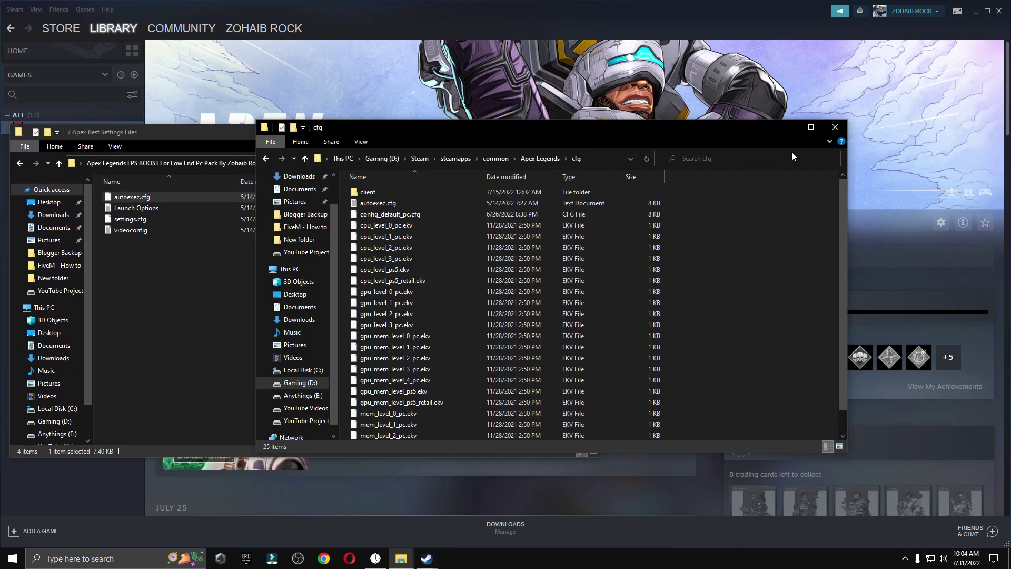
left_click_drag(668, 131, 797, 133)
right_click(842, 284)
left_click(884, 360)
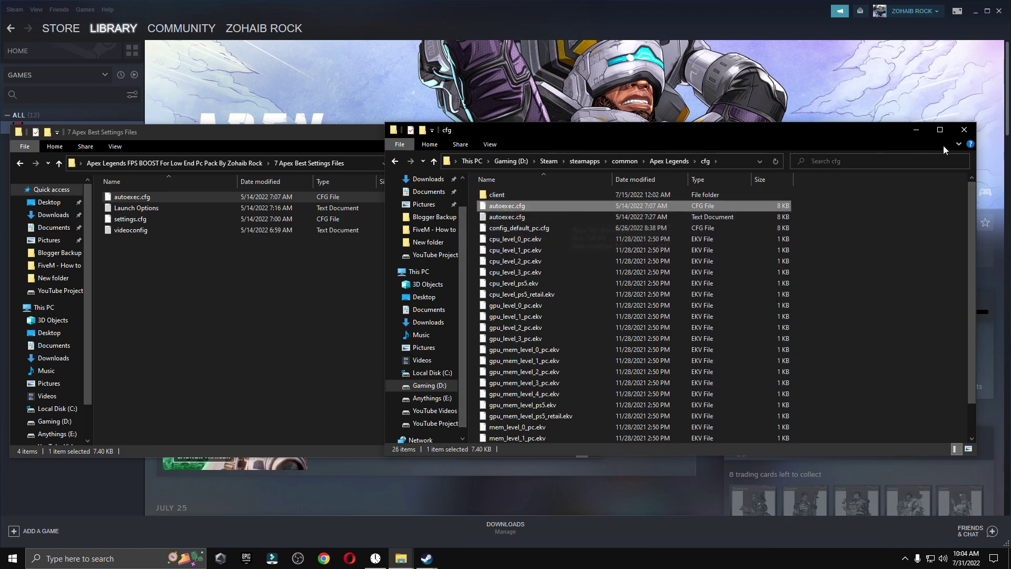
left_click(956, 133)
left_click_drag(419, 135, 666, 137)
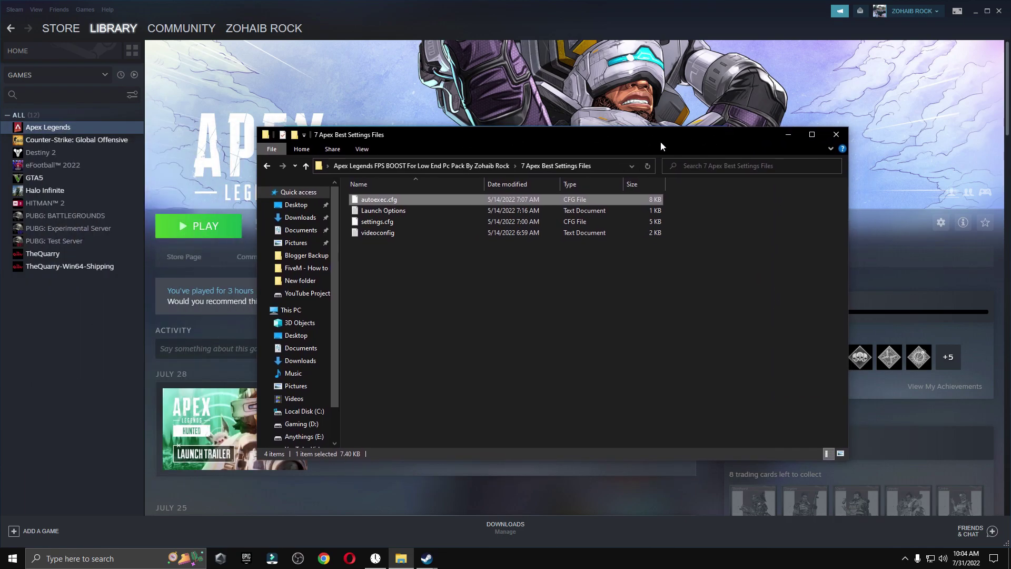
Open the pack's Launch Options text file, copy its whole line, and minimize the file and the folder to reveal Steam
left_click(371, 214)
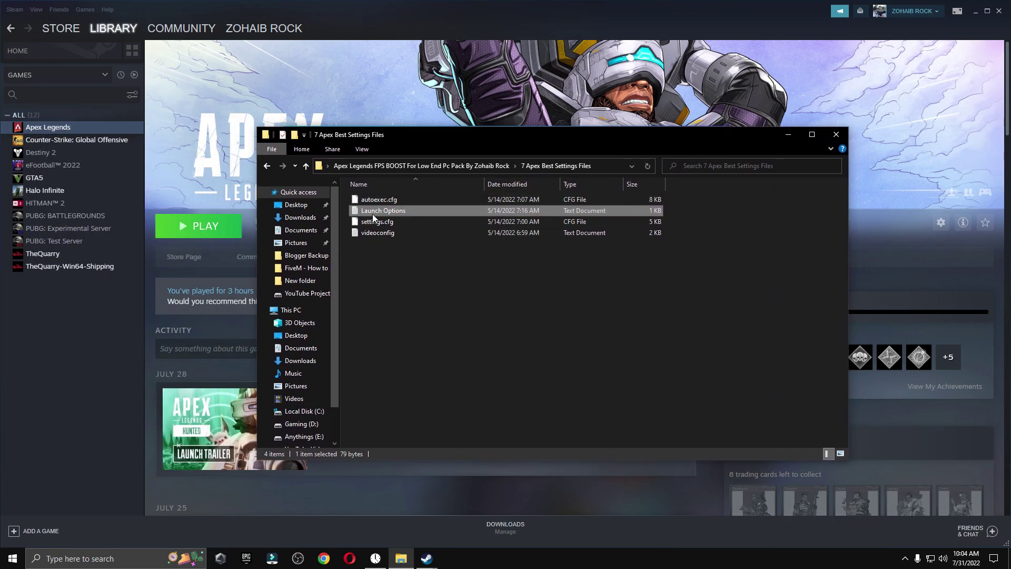
double_click(389, 211)
left_click_drag(505, 120, 171, 121)
right_click(203, 124)
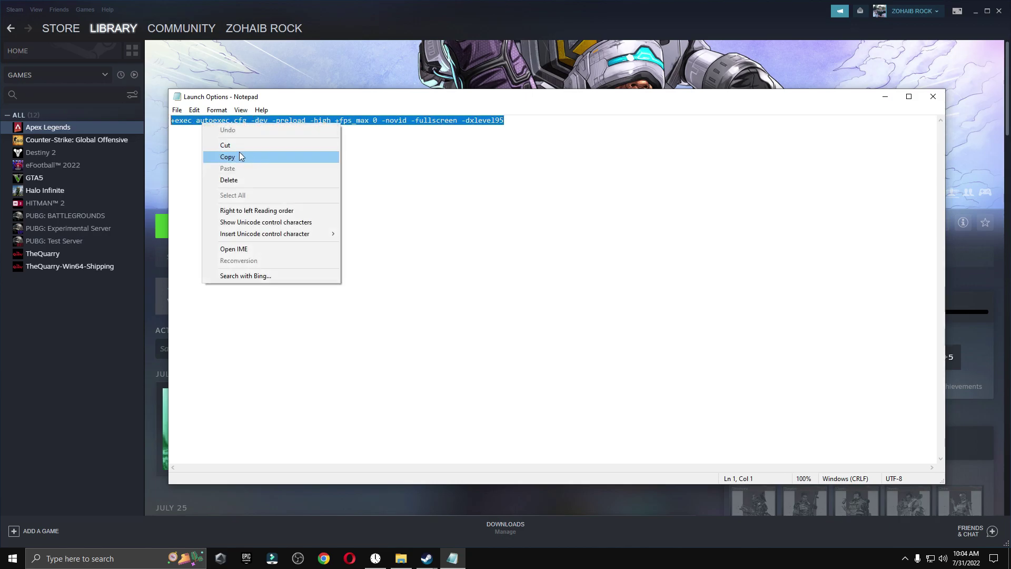
left_click(247, 157)
left_click(885, 101)
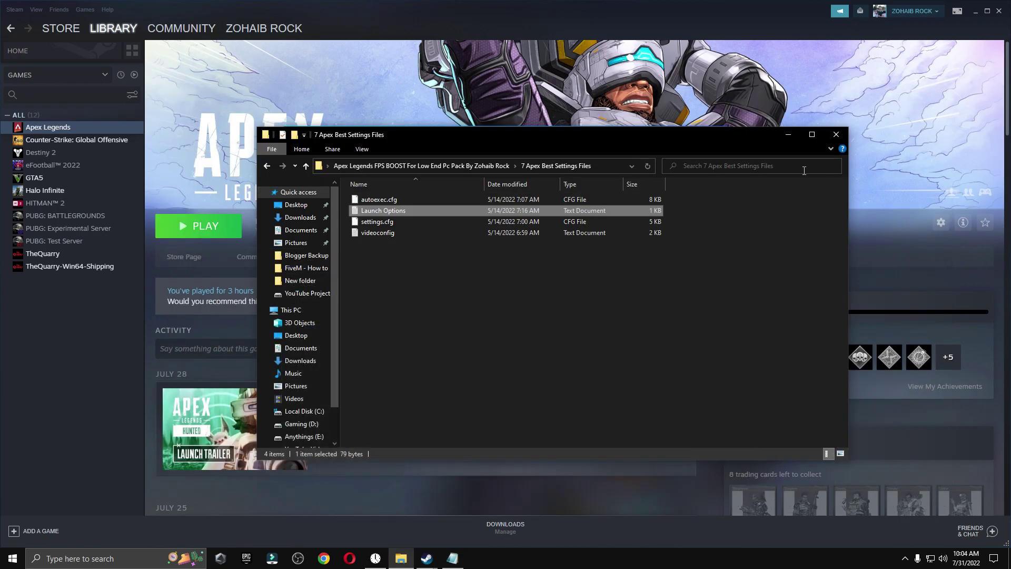
left_click(786, 135)
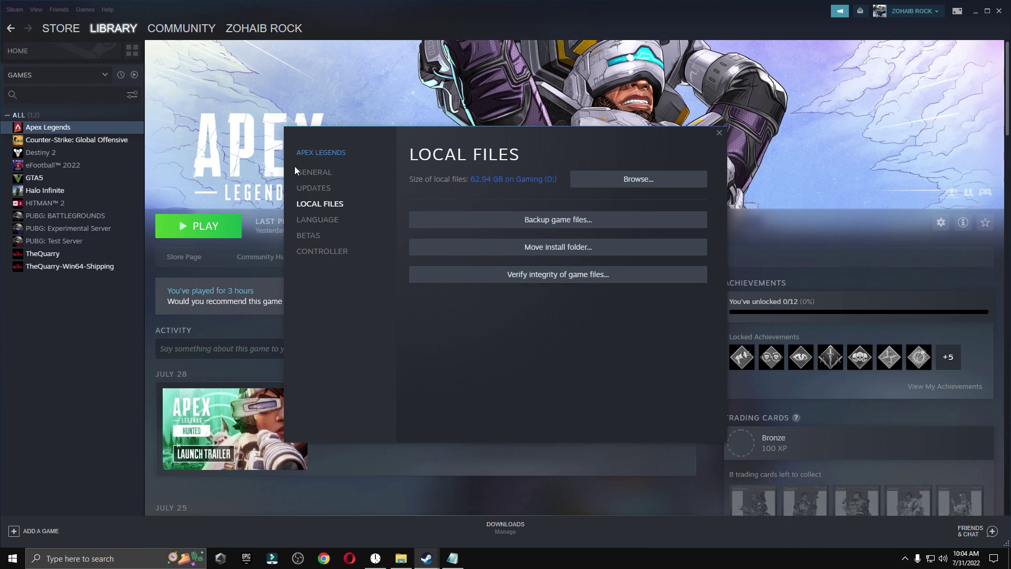
Set Apex Legends' Steam launch options to "+exec autoexec.cfg -dev -preload -high +fps_max 0 -novid -fullscreen -dxlevel95", matching the text file, and close the file
left_click(311, 172)
left_click(508, 275)
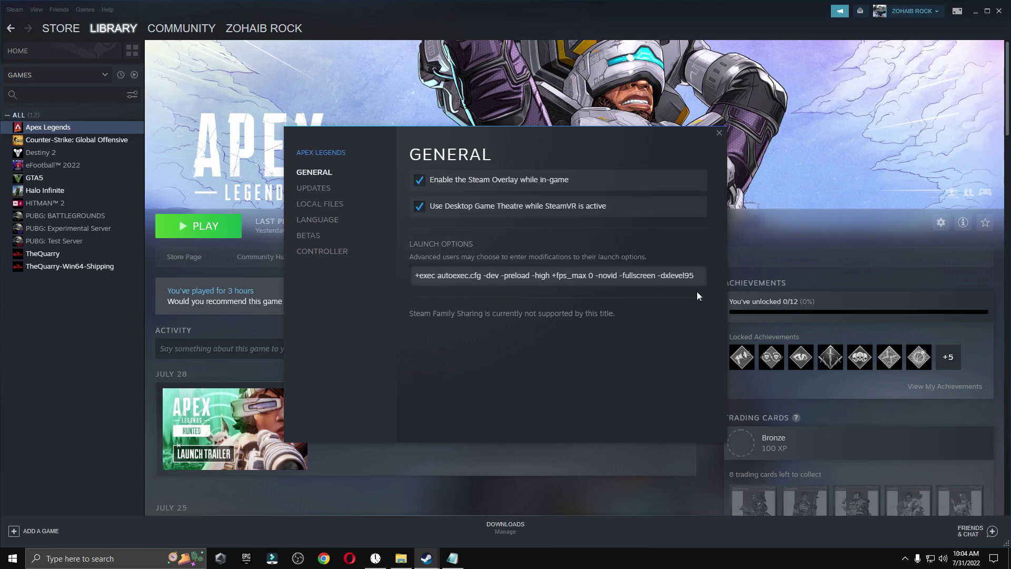
left_click_drag(696, 275, 384, 280)
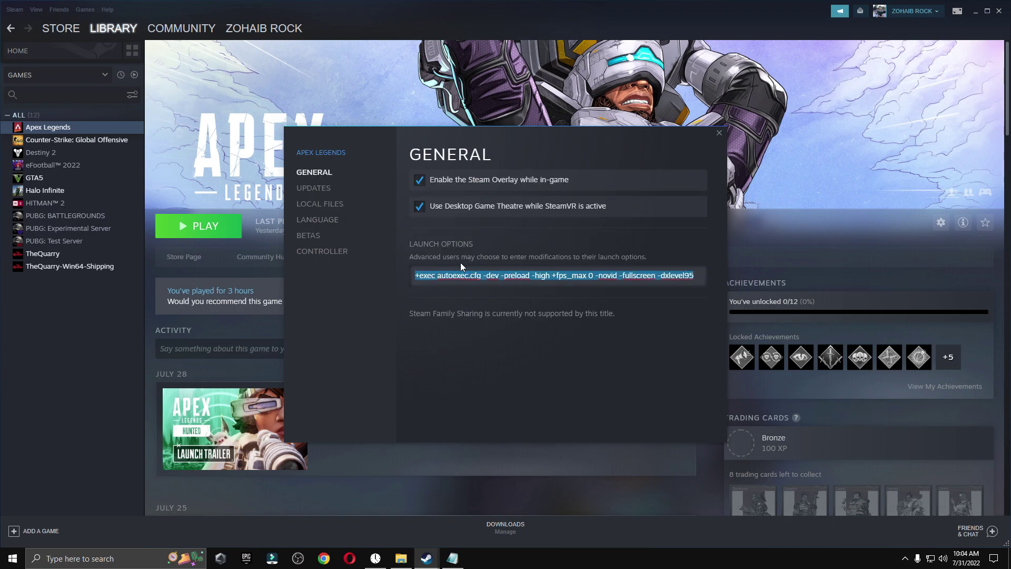
left_click(452, 558)
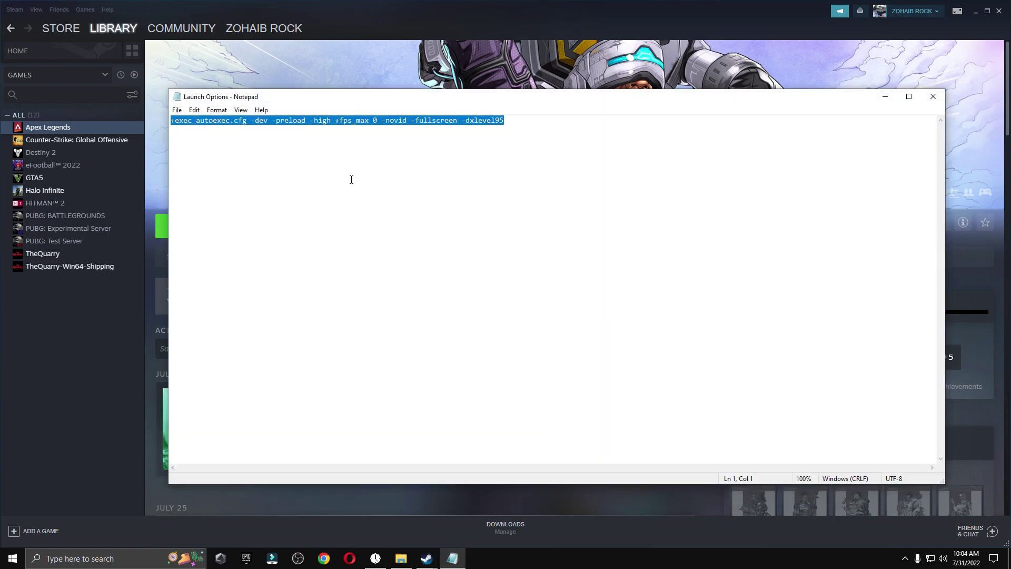
left_click(933, 97)
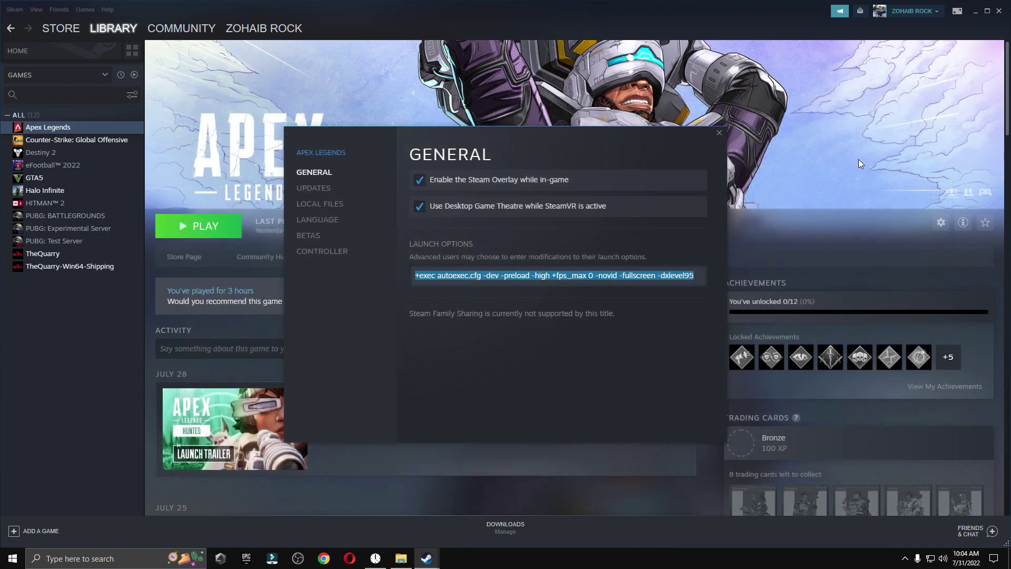
Restore the "7 Apex Best Settings Files" folder and close both the Steam library and the Apex Legends properties
left_click(406, 561)
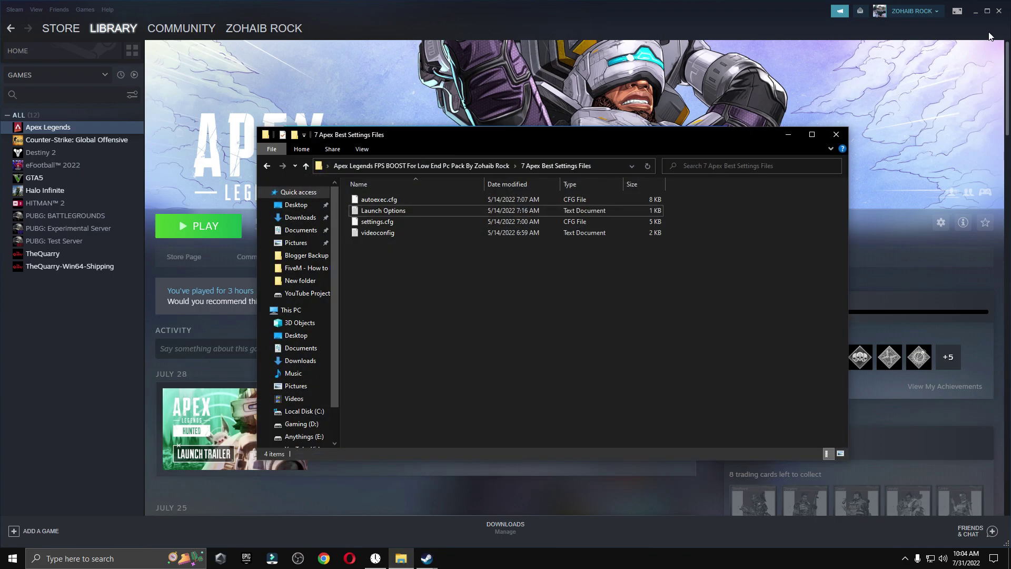
left_click(998, 11)
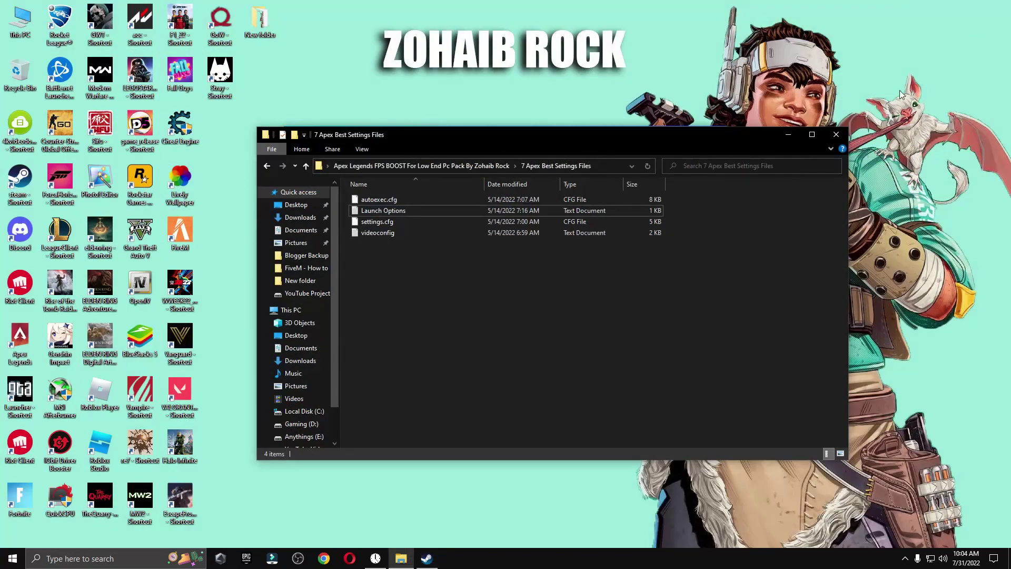
left_click(428, 557)
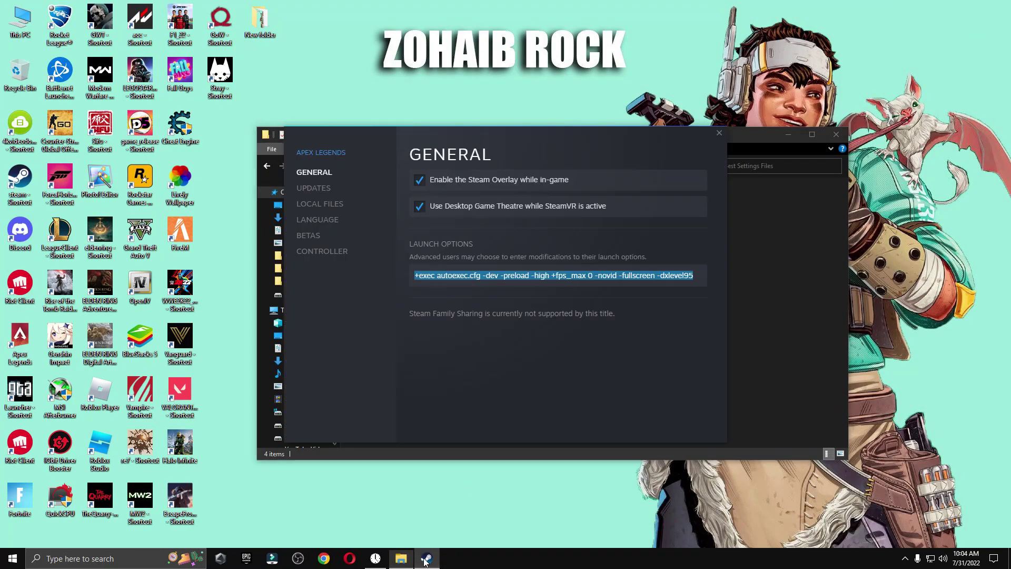
left_click(720, 133)
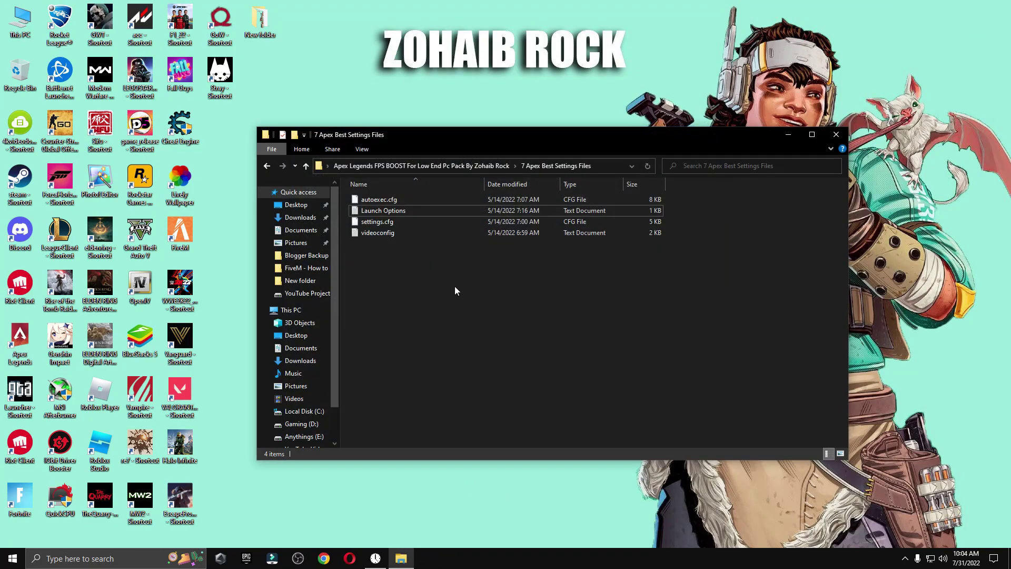
Select settings.cfg and videoconfig in the pack folder, search Windows for "%users%", and open the Users folder
left_click_drag(382, 263, 379, 226)
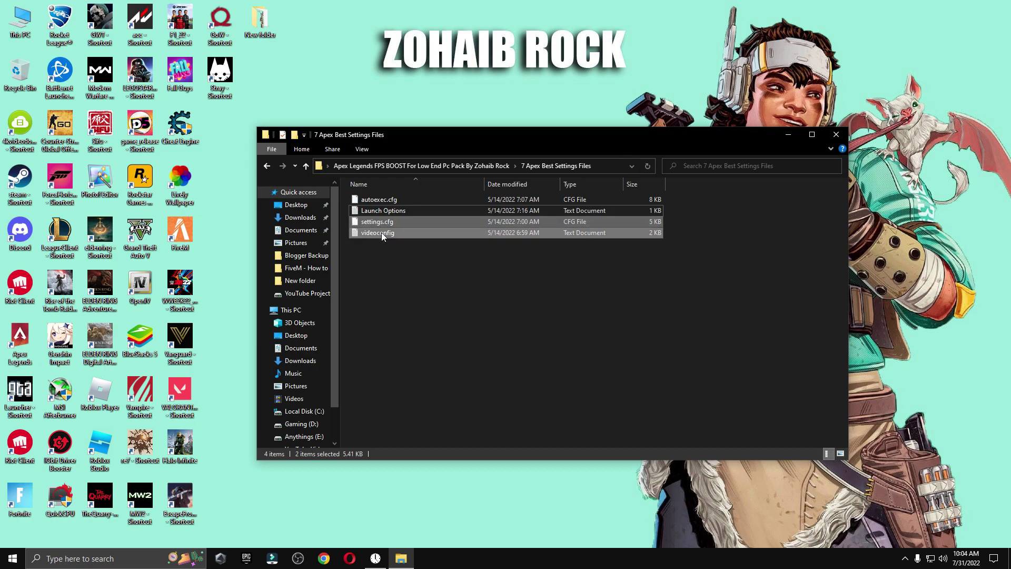
left_click(79, 559)
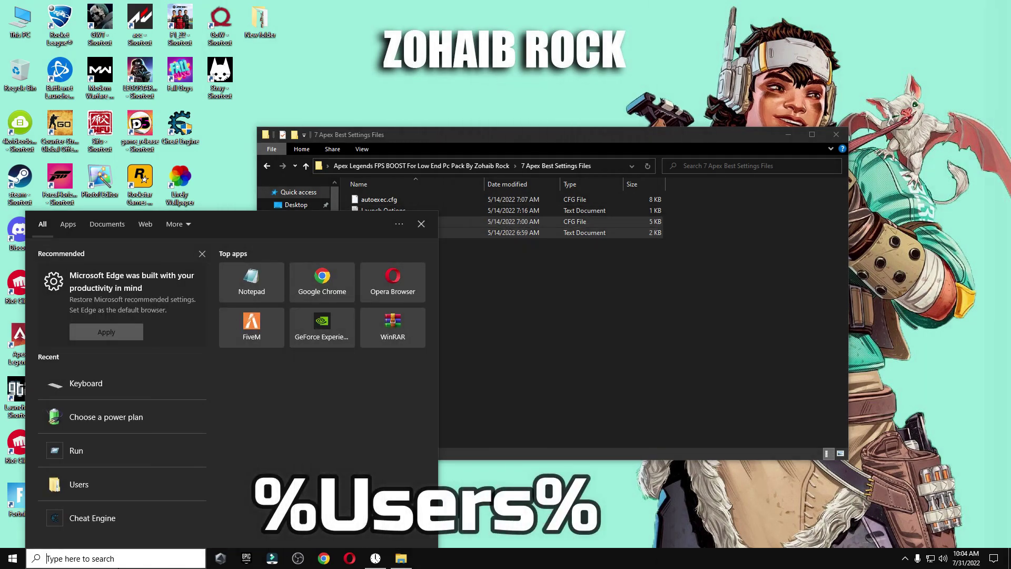
type("%user")
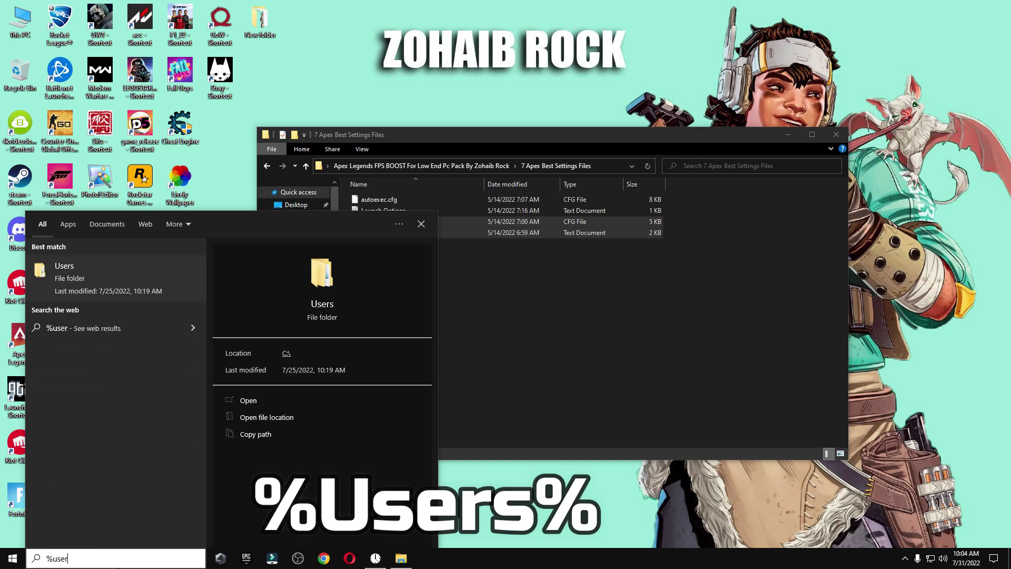
type("s%")
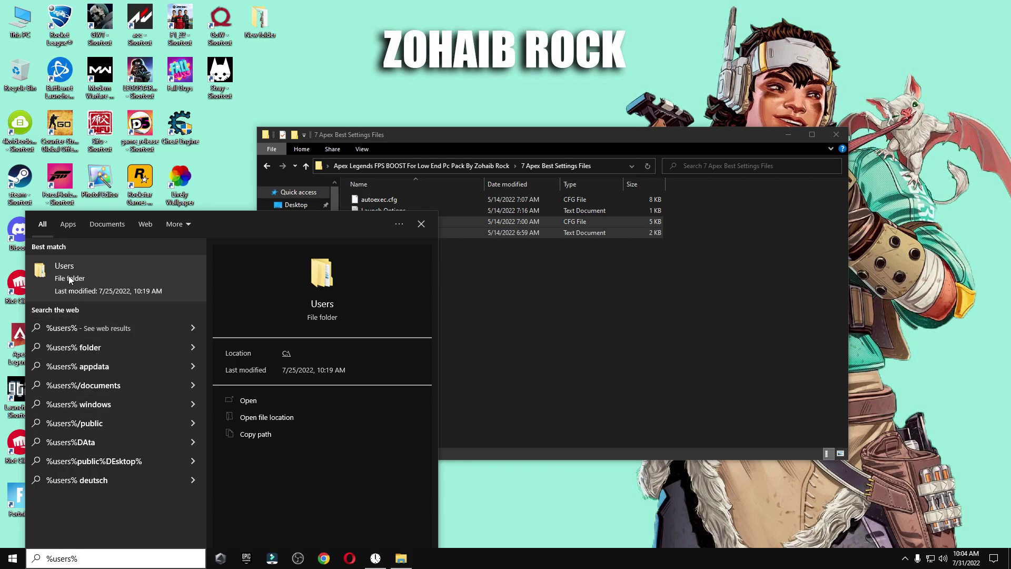
left_click(87, 282)
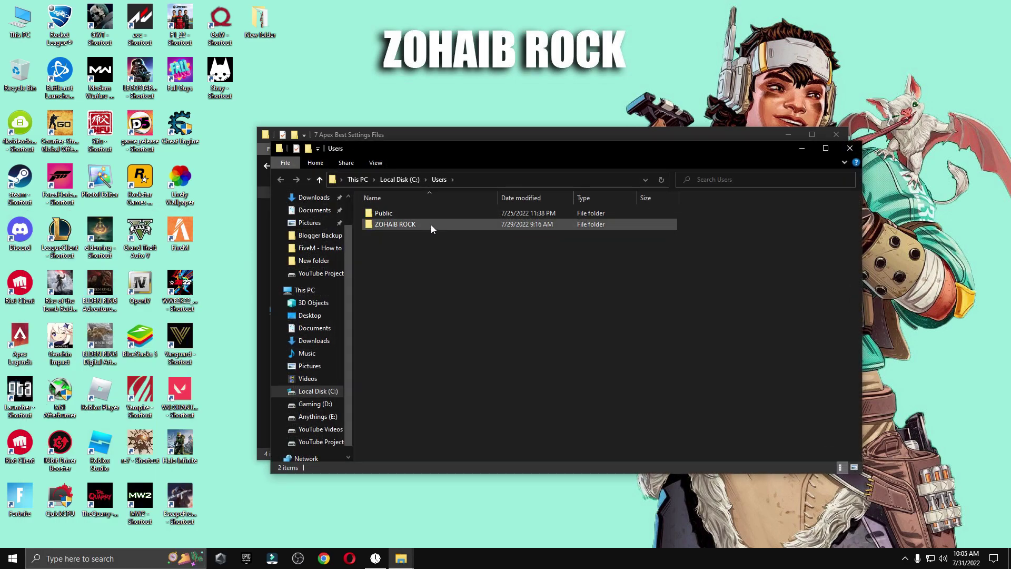
Open the local folder under Saved Games > Respawn > Apex in the user's profile folder
double_click(401, 225)
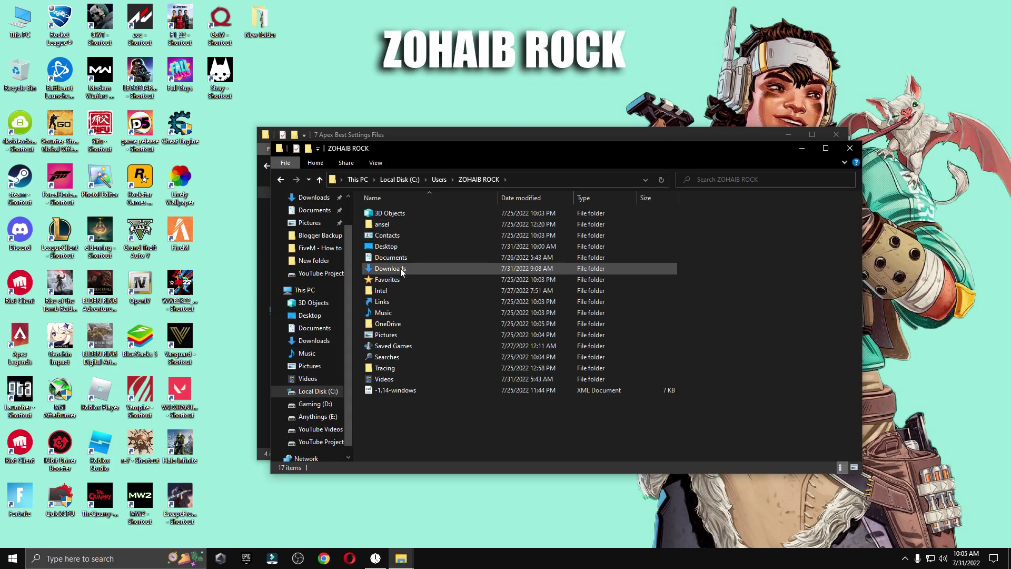
double_click(407, 346)
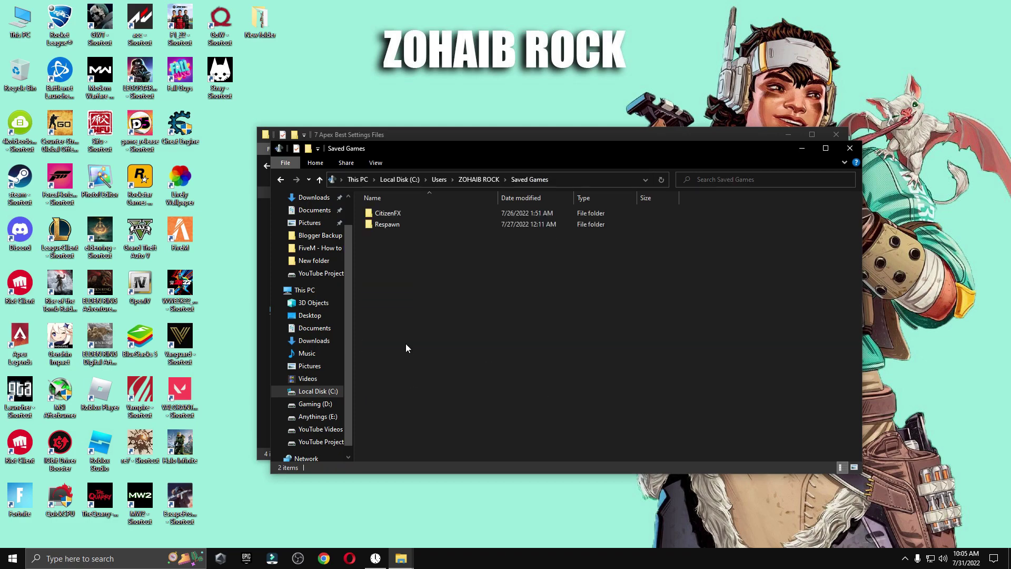
double_click(413, 224)
double_click(398, 213)
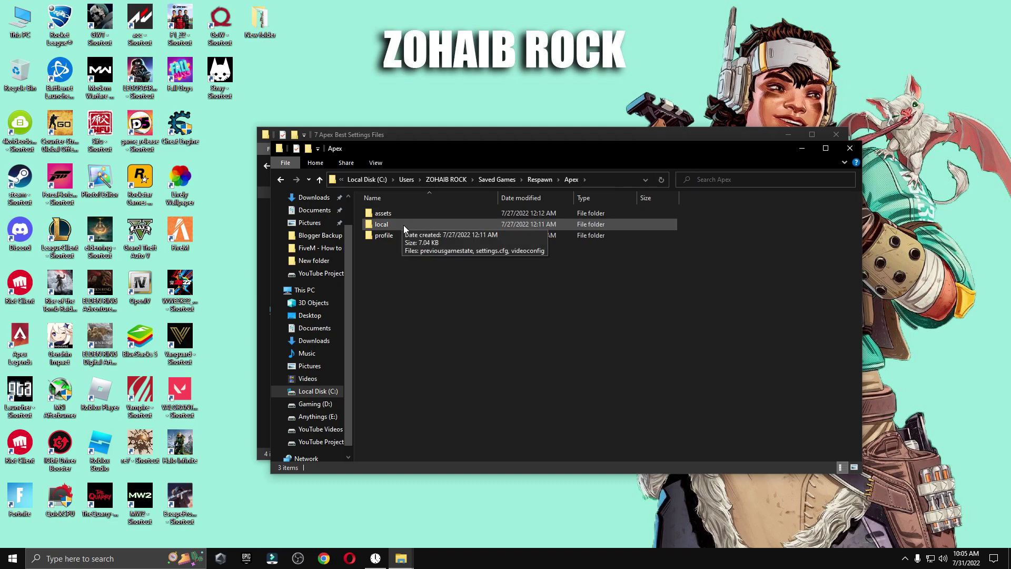
double_click(403, 226)
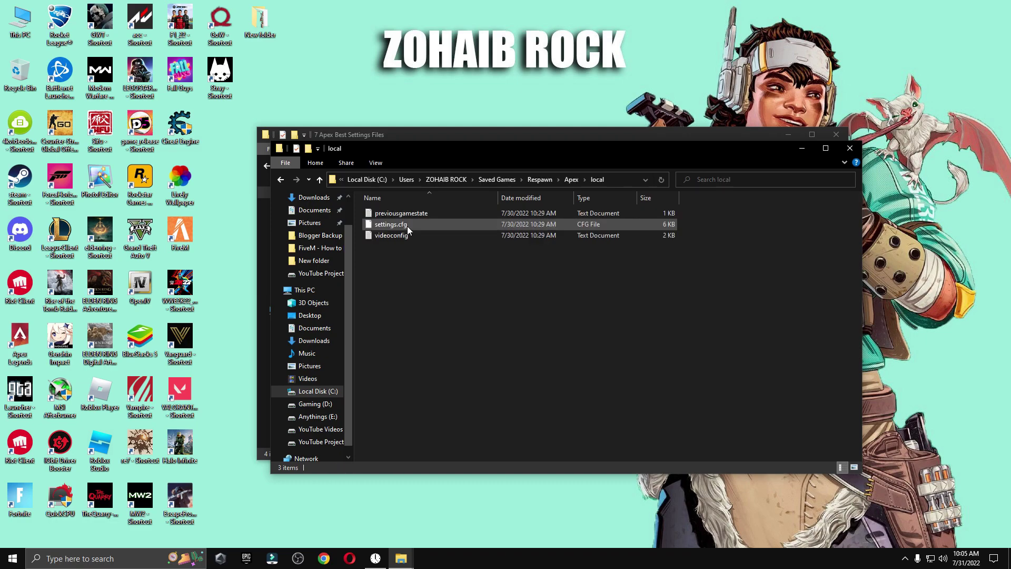
Select the existing settings.cfg and videoconfig in the local folder and arrange the pack and local folder windows side by side
left_click_drag(404, 241, 418, 228)
left_click_drag(528, 134, 304, 137)
left_click(668, 150)
left_click_drag(539, 152, 656, 141)
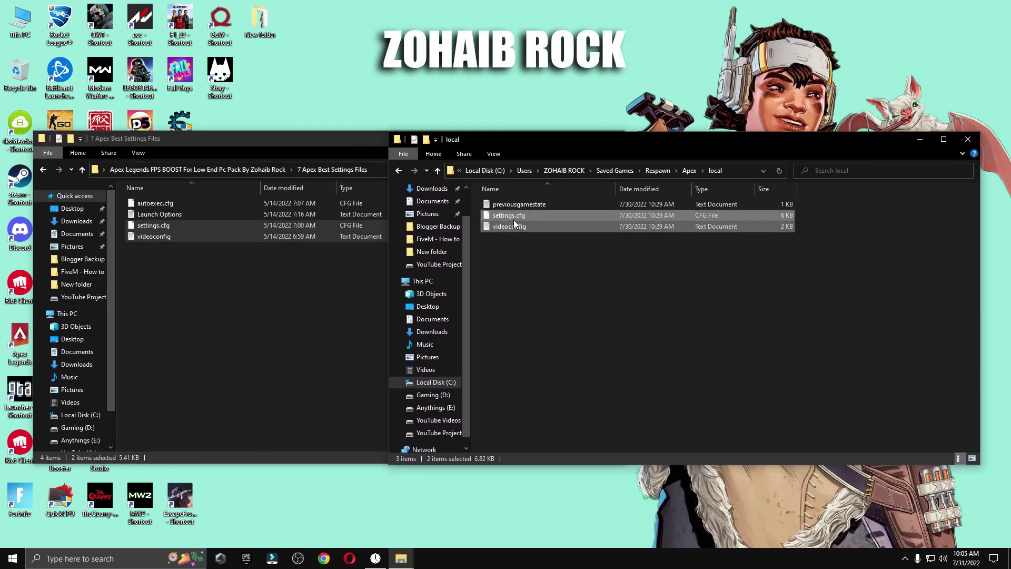
Copy settings.cfg and videoconfig from the "7 Apex Best Settings Files" folder
left_click(193, 267)
left_click_drag(278, 274, 219, 226)
right_click(213, 224)
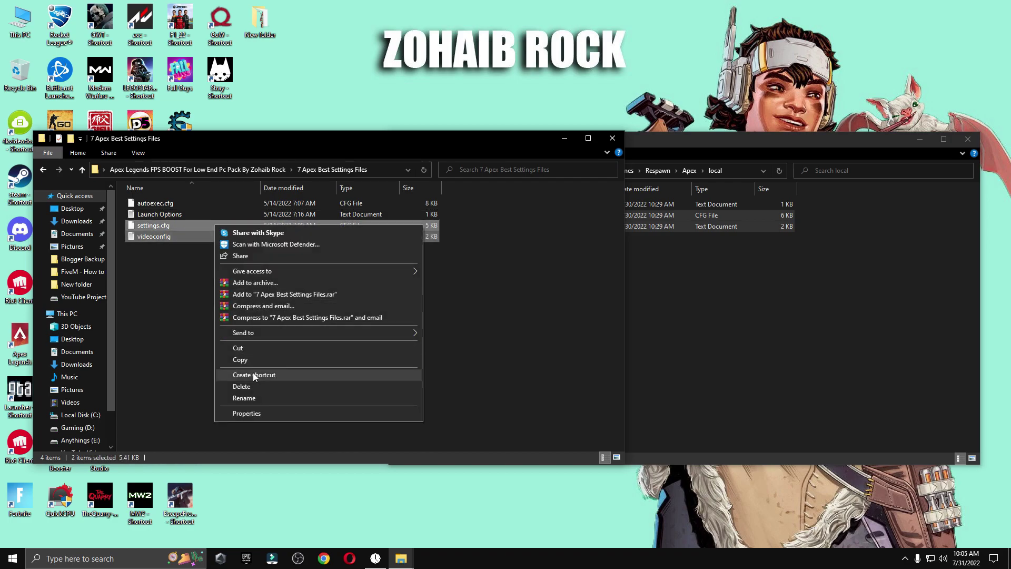
left_click(239, 359)
Paste settings.cfg and videoconfig into the Apex local folder, replacing the existing files, and close that folder
left_click(704, 321)
right_click(633, 304)
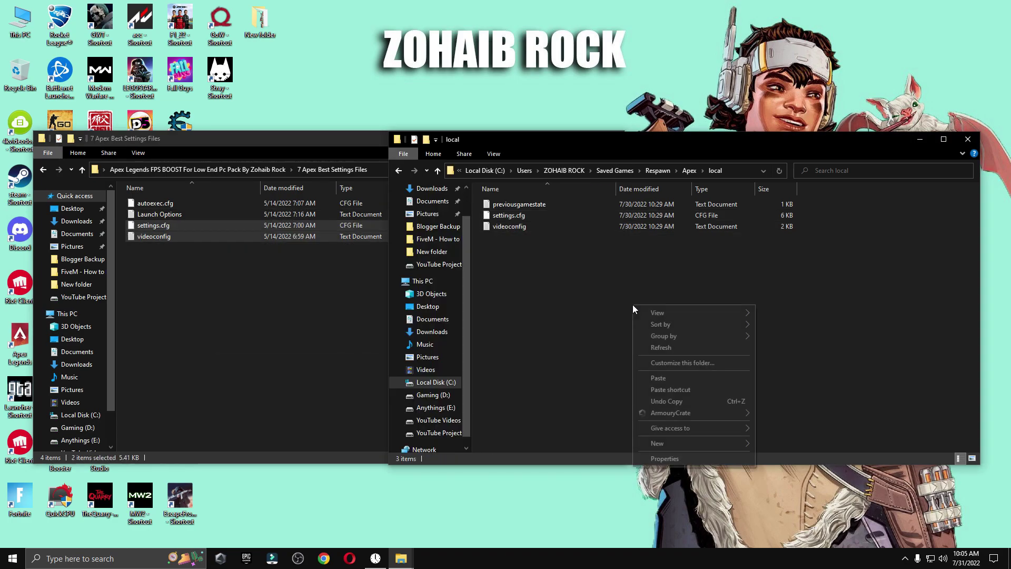
left_click(677, 379)
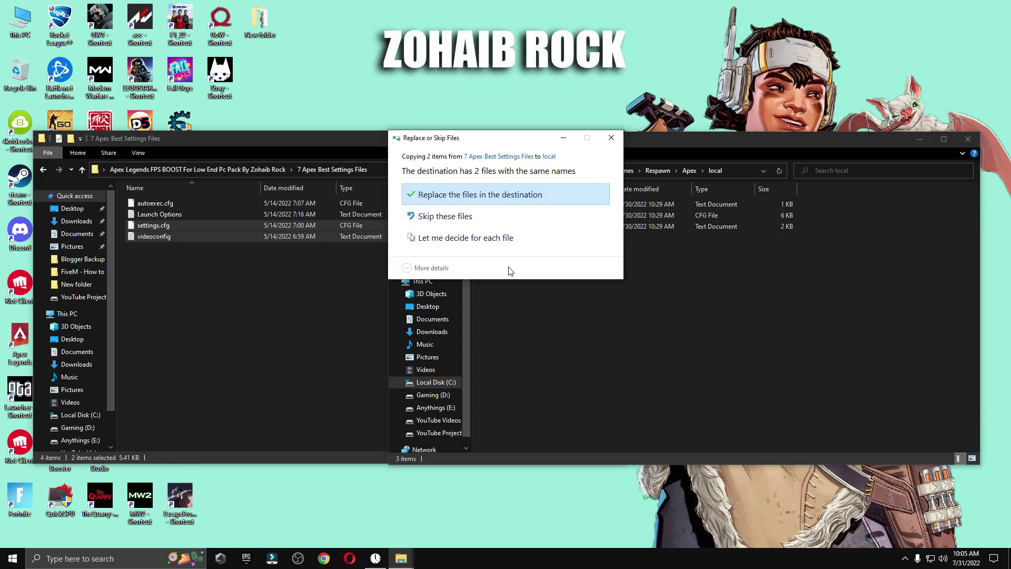
left_click(475, 194)
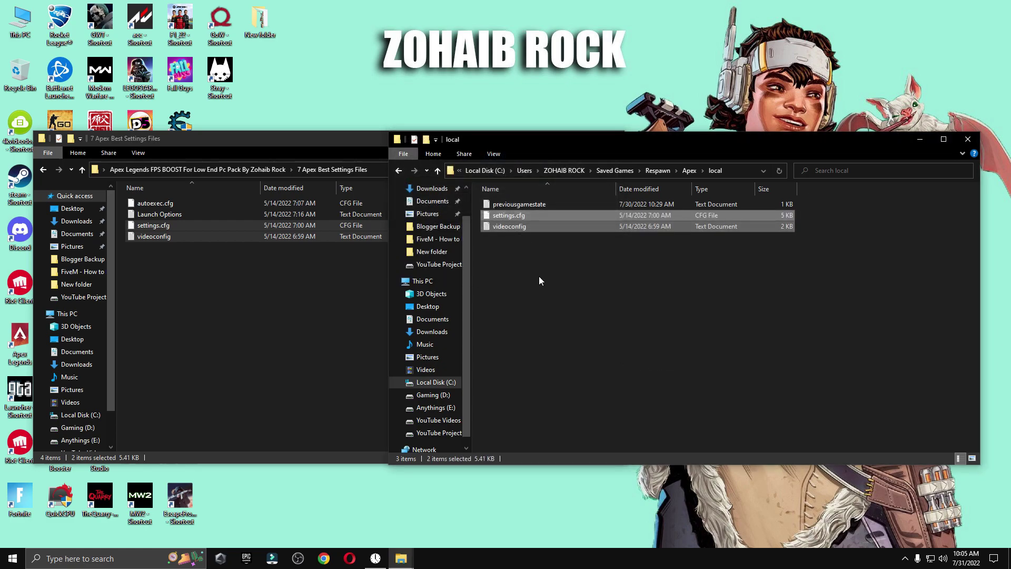
left_click(968, 139)
left_click_drag(428, 147, 675, 134)
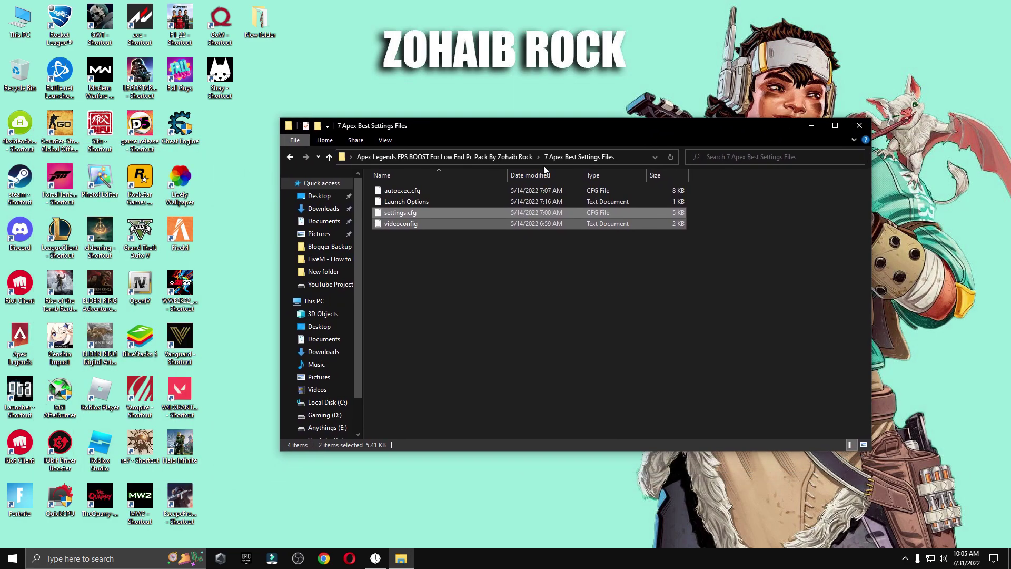
View both Apex Legends video settings pictures in the "8 Apex Legends Best Settings PICS" folder, and close the viewer and the folder
left_click(289, 157)
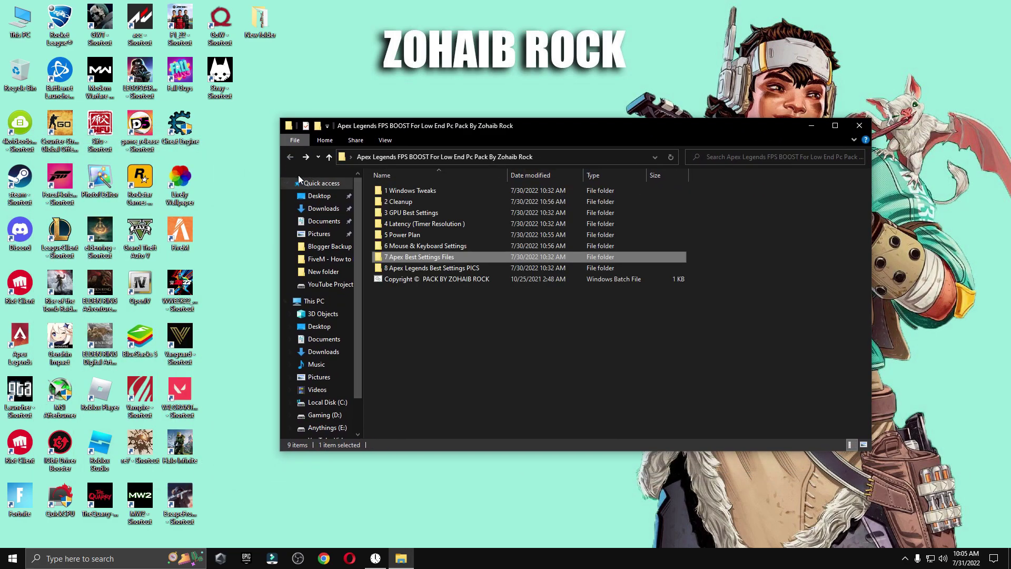
left_click(396, 269)
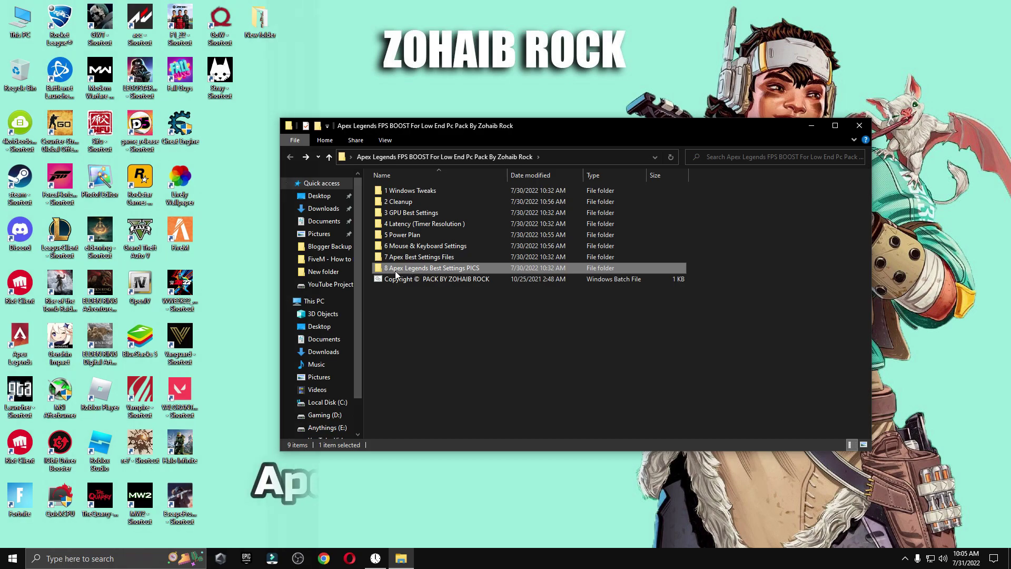
double_click(433, 267)
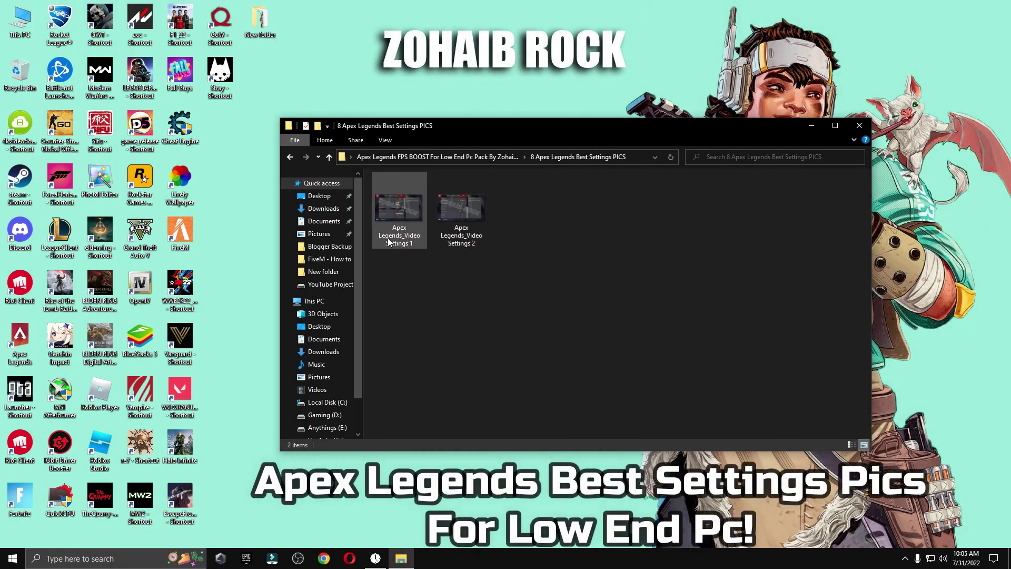
double_click(398, 221)
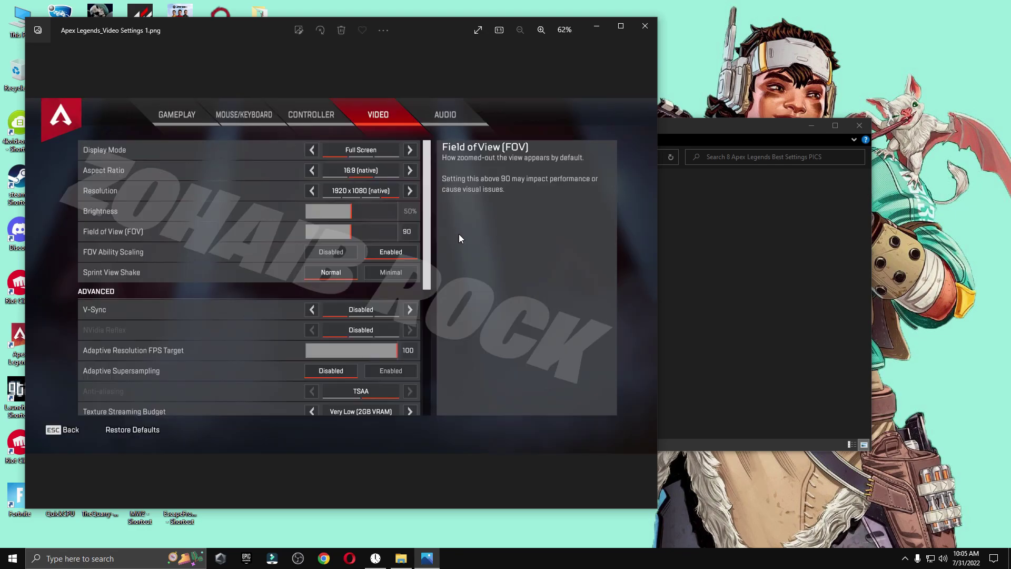
scroll(316, 279, "down", 1)
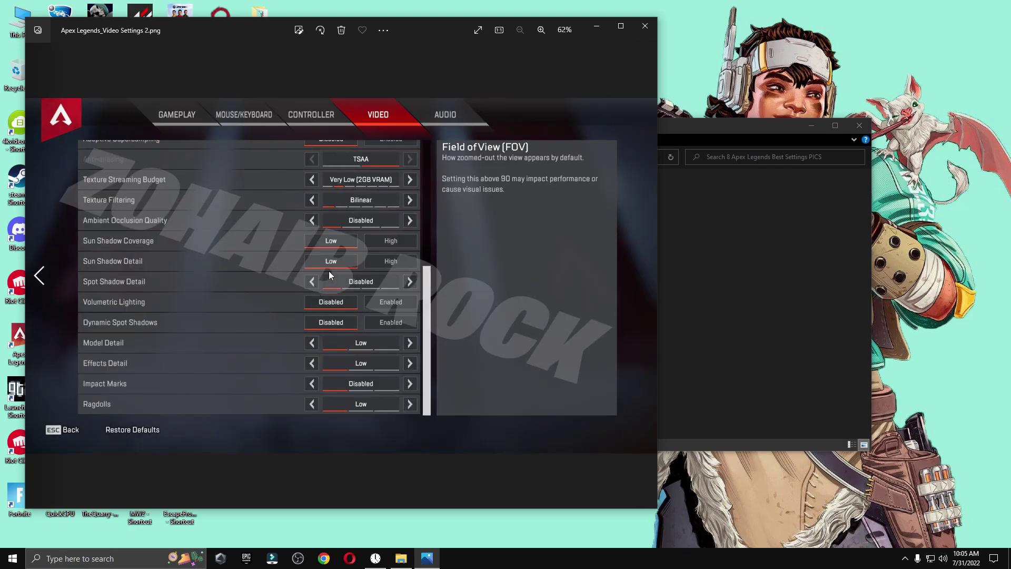
scroll(299, 312, "up", 1)
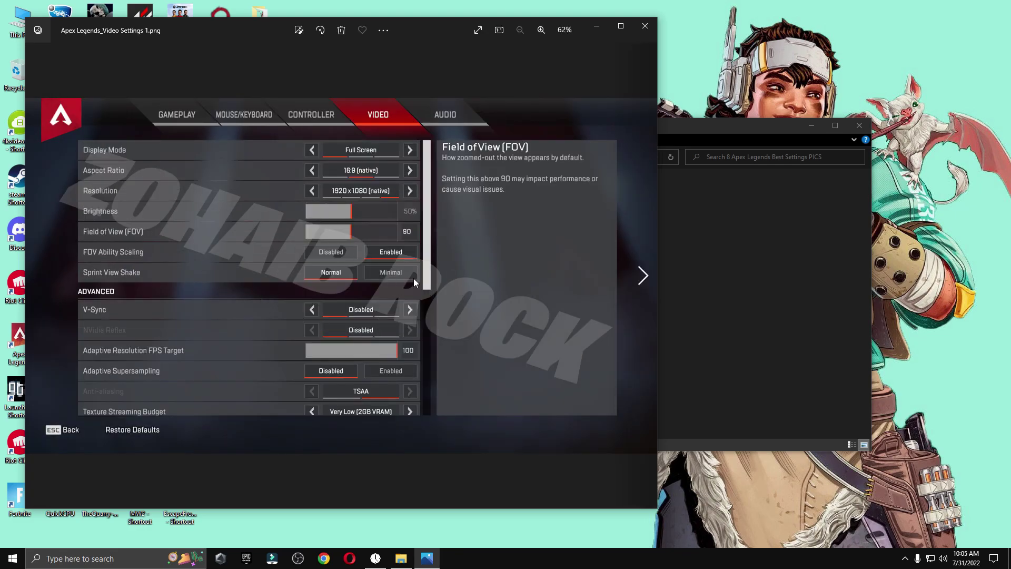
scroll(413, 282, "down", 1)
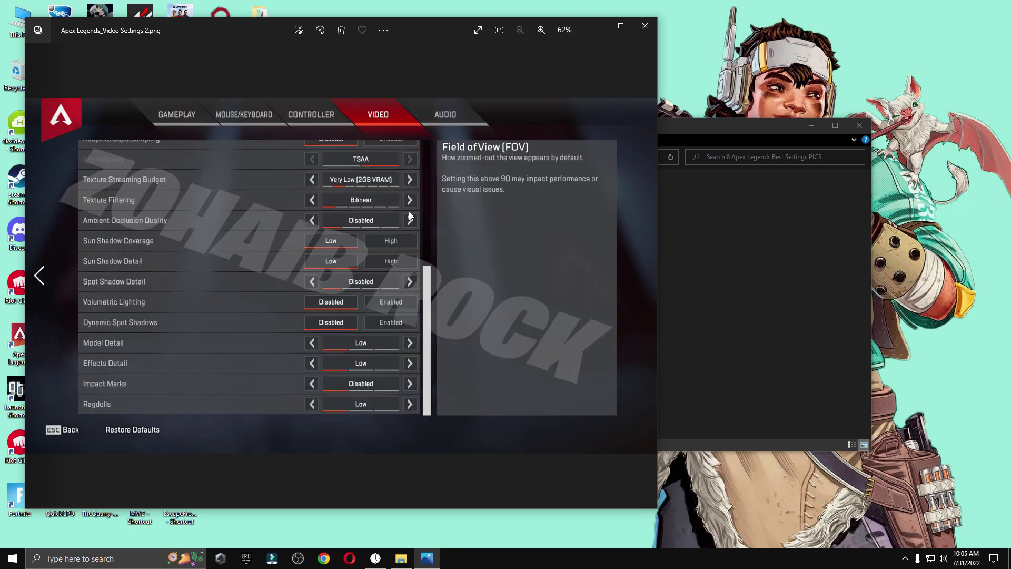
left_click(644, 26)
left_click(859, 124)
left_click_drag(460, 179, 273, 125)
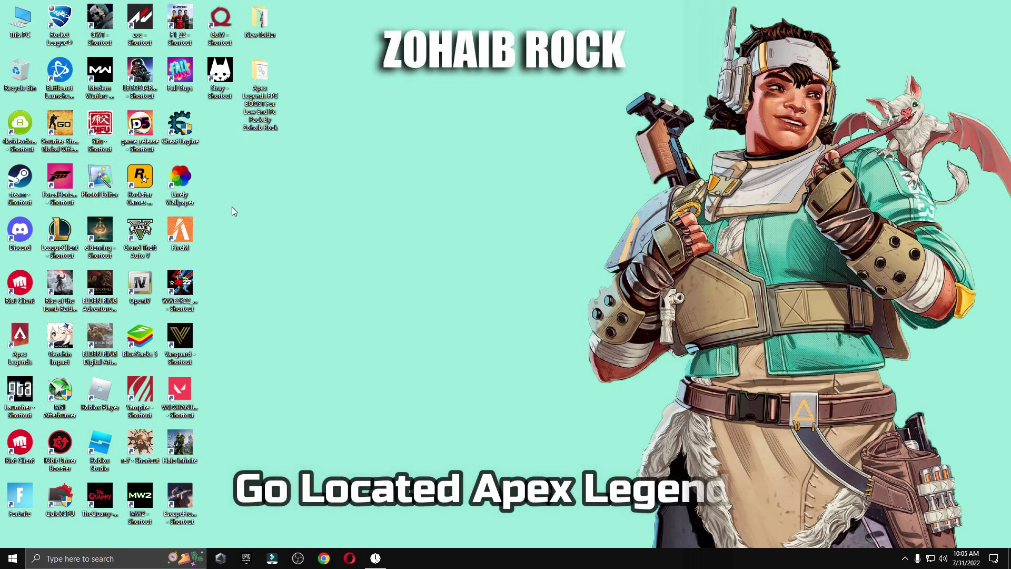
Open the game's install folder at D:\Steam\steamapps\common\Apex Legends
double_click(3, 22)
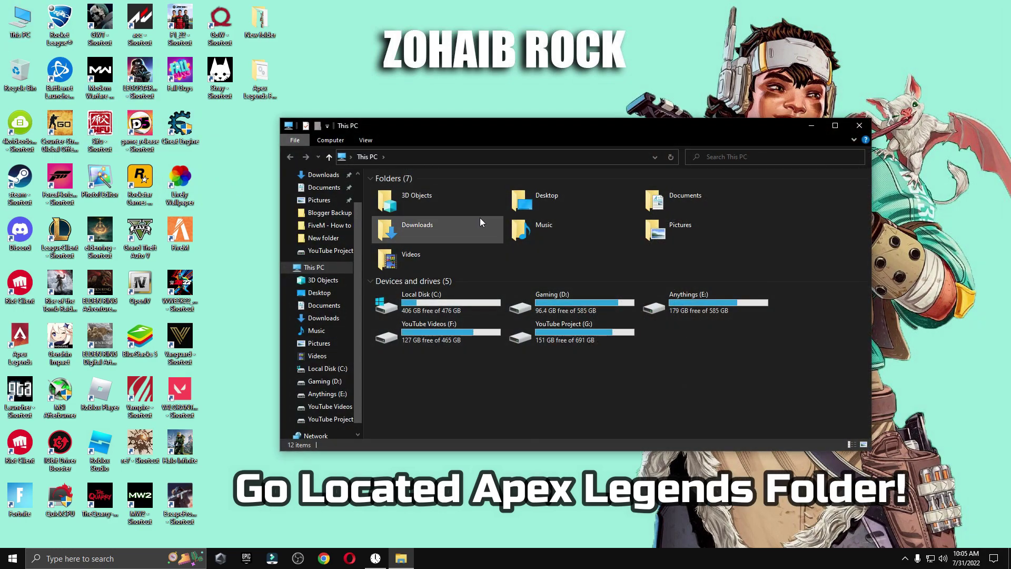
double_click(593, 318)
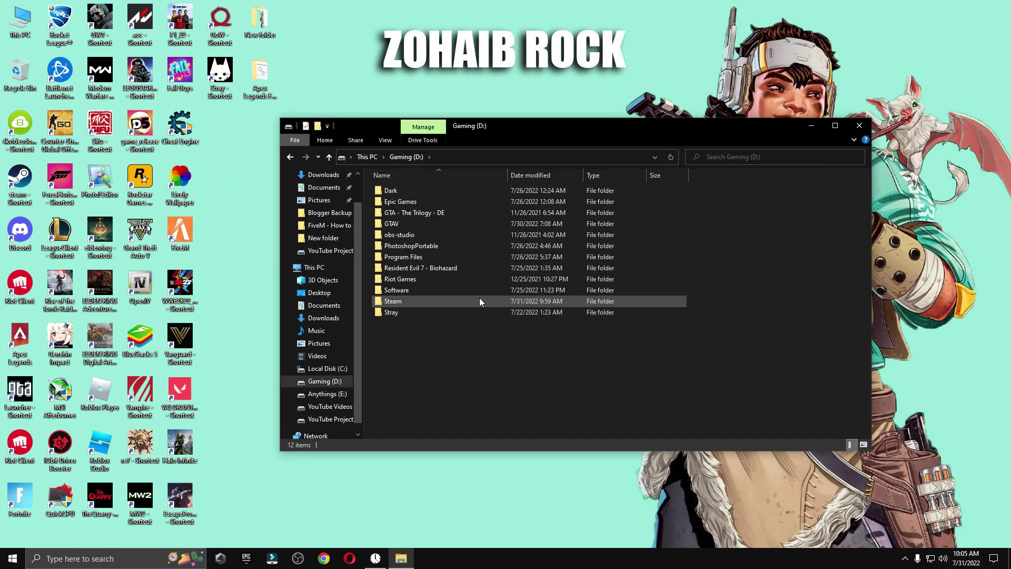
double_click(412, 301)
scroll(413, 308, "down", 1)
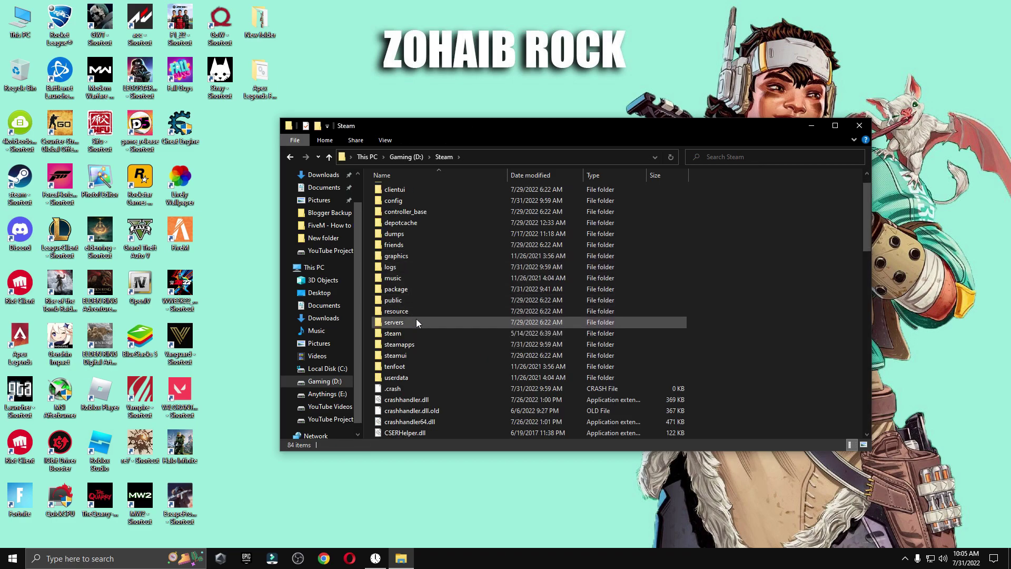
double_click(408, 343)
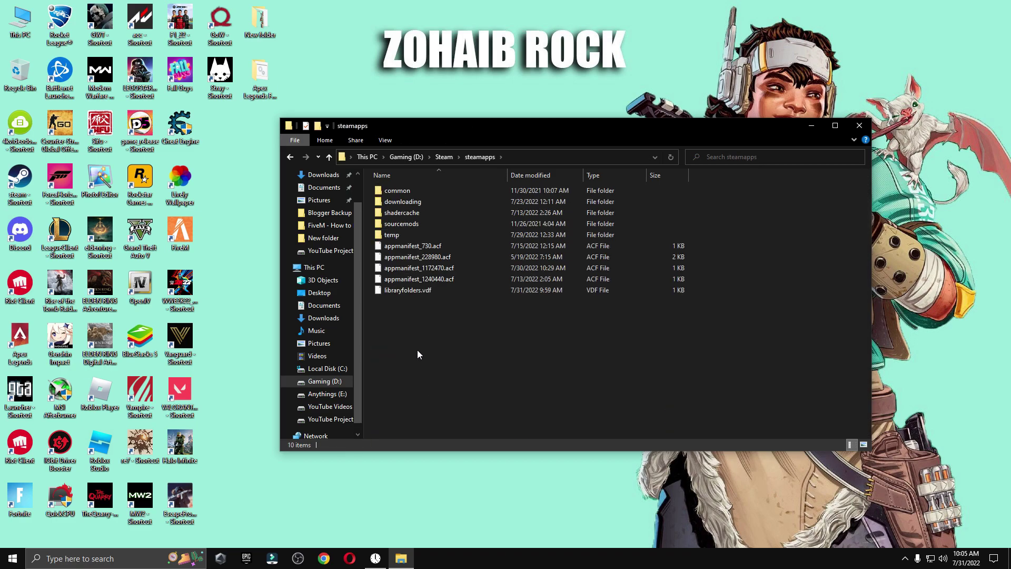
double_click(403, 192)
double_click(402, 192)
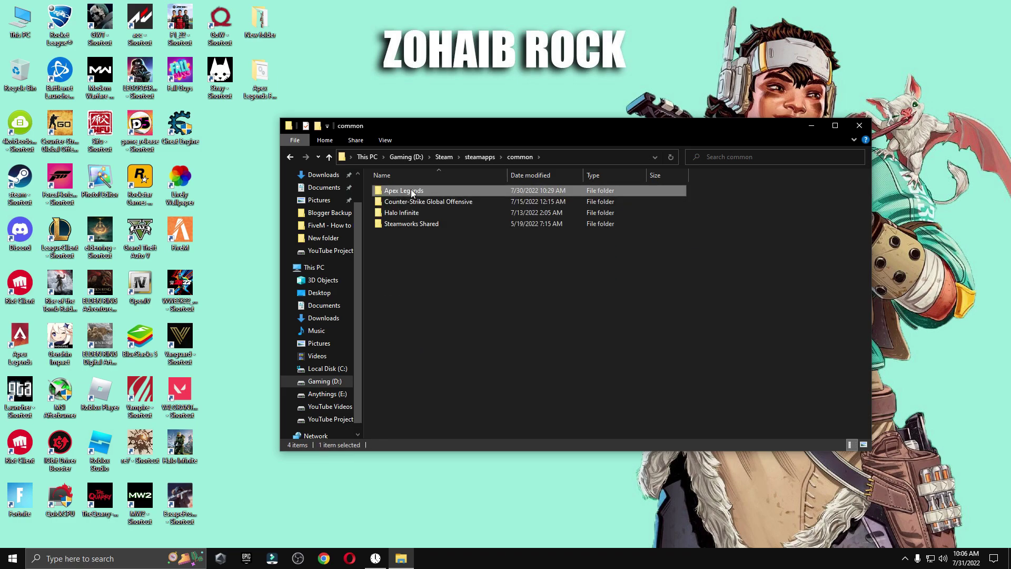
Open the compatibility properties of the r5apex application
scroll(446, 259, "down", 1)
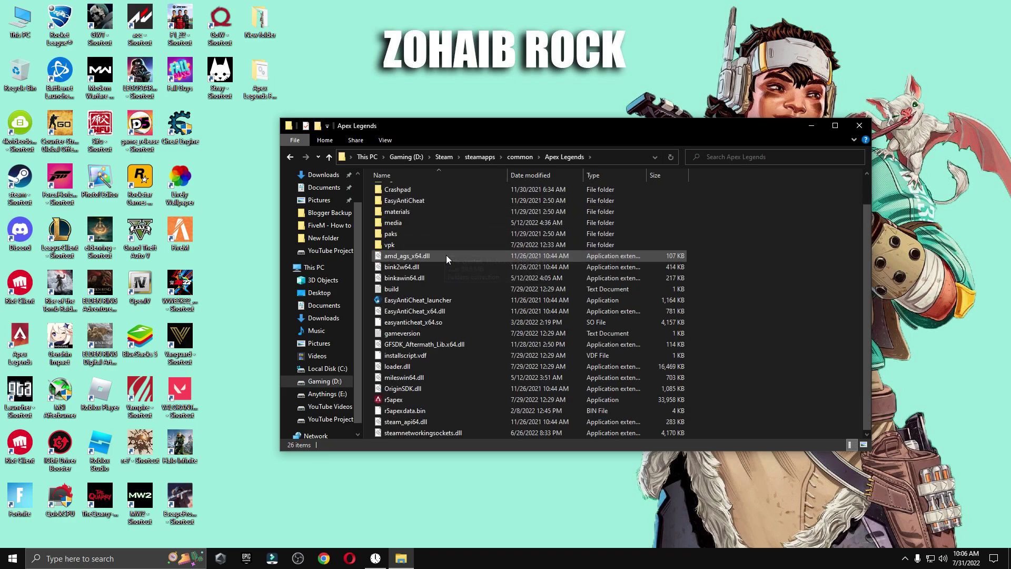
right_click(409, 403)
left_click(452, 388)
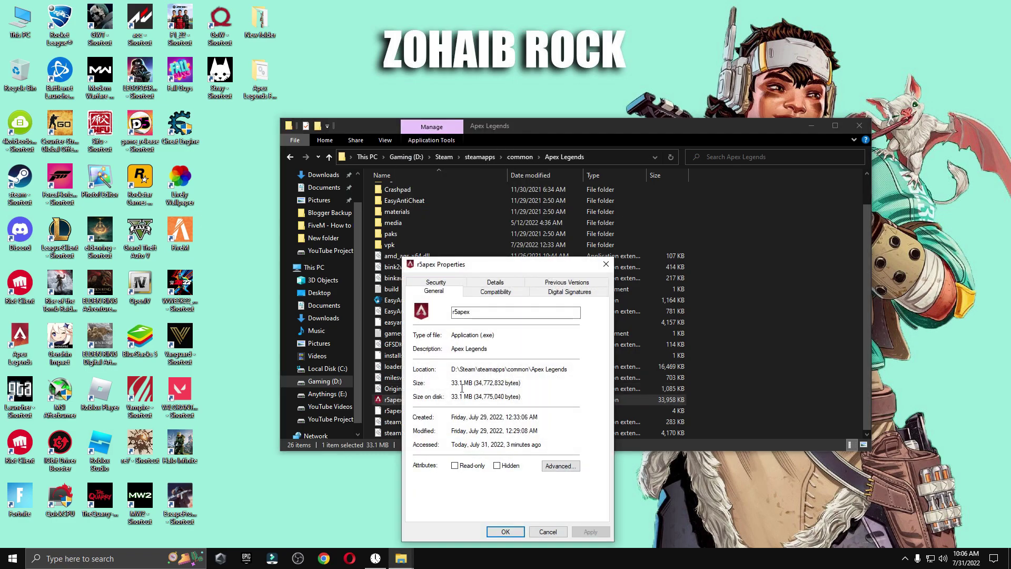
left_click(493, 294)
left_click_drag(497, 272, 541, 164)
Override r5apex's high DPI scaling behavior with scaling performed by Application, apply the change, and close the properties and folder
left_click(513, 380)
left_click(495, 359)
left_click(509, 374)
left_click(513, 383)
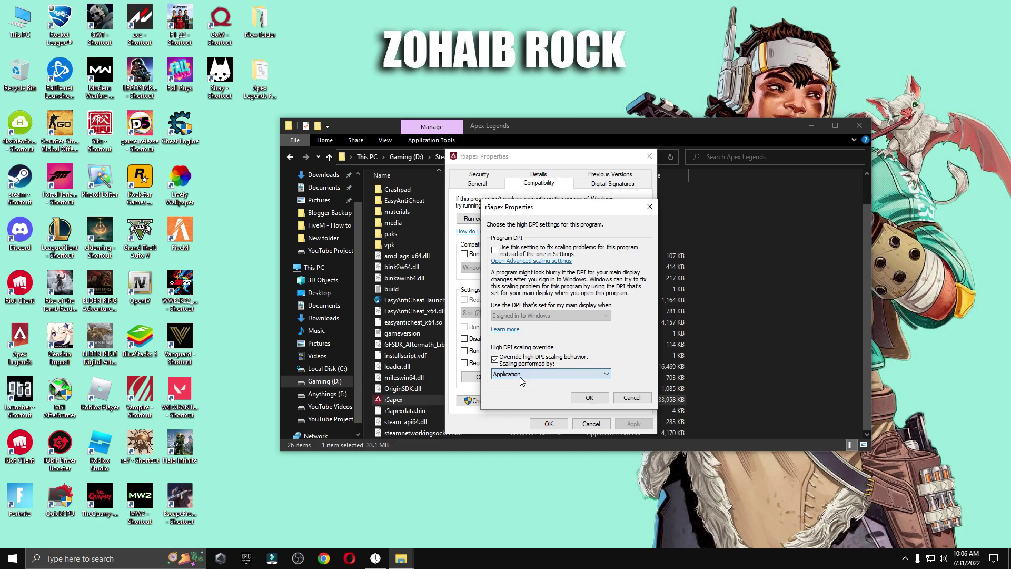
left_click(590, 397)
left_click(643, 426)
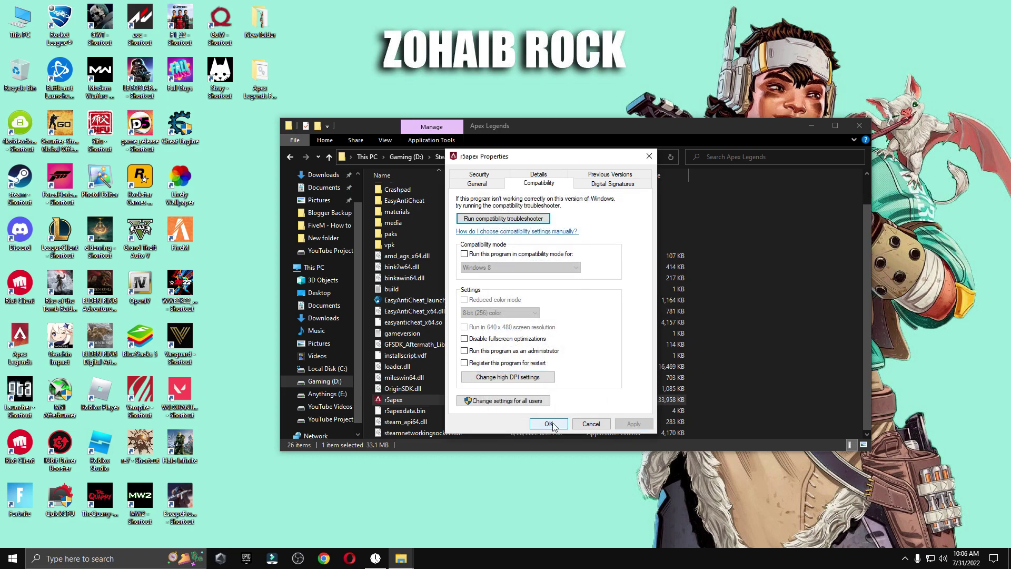
left_click(548, 422)
left_click(859, 125)
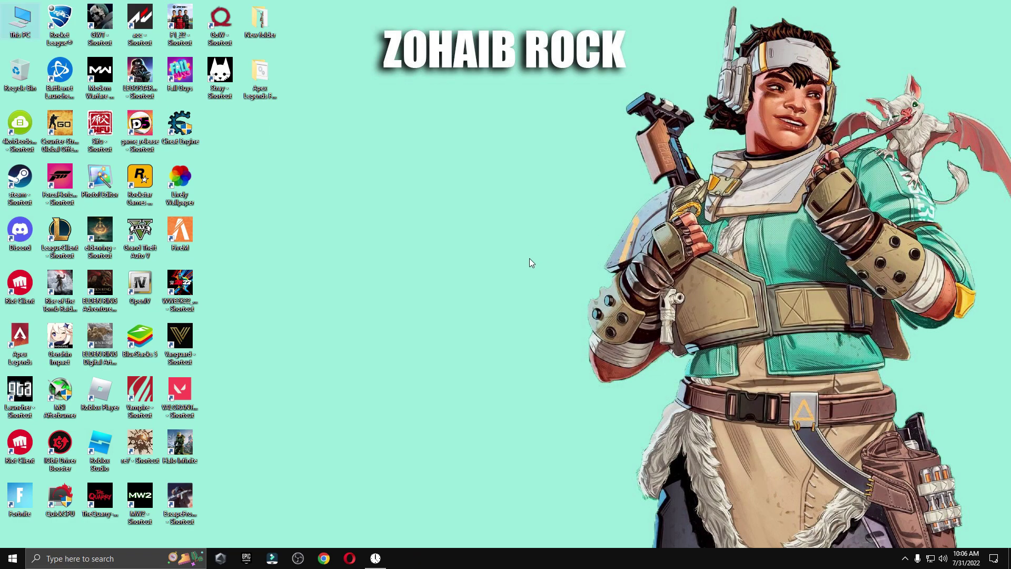
Open the Graphics settings page from the Gaming section of Windows Settings
left_click(12, 557)
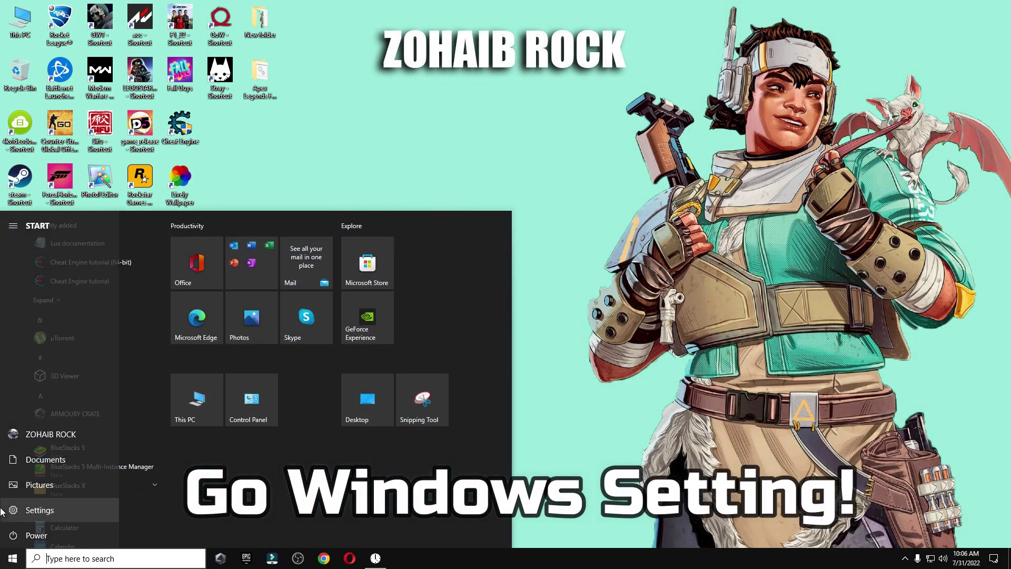
left_click(64, 513)
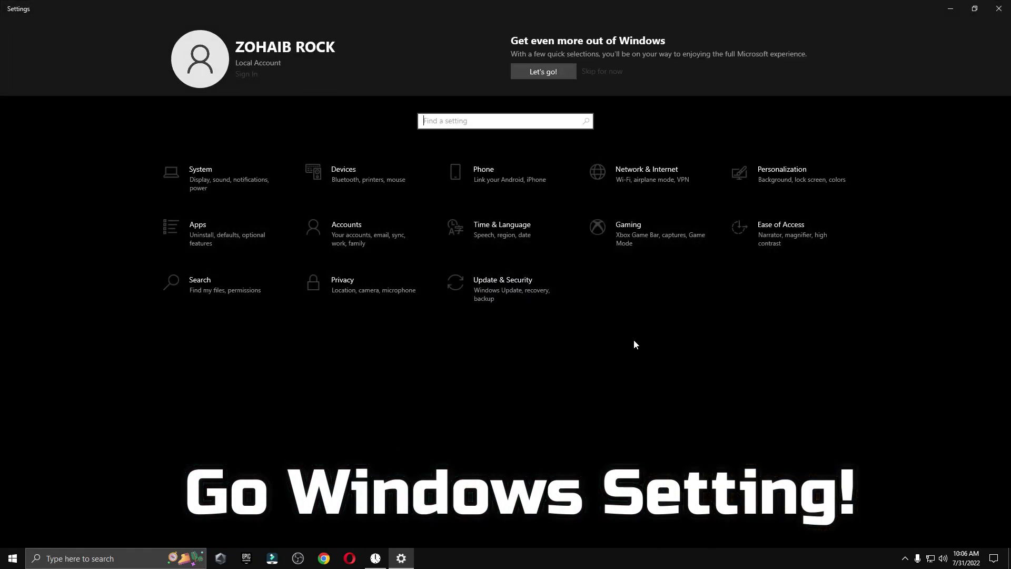
left_click(653, 218)
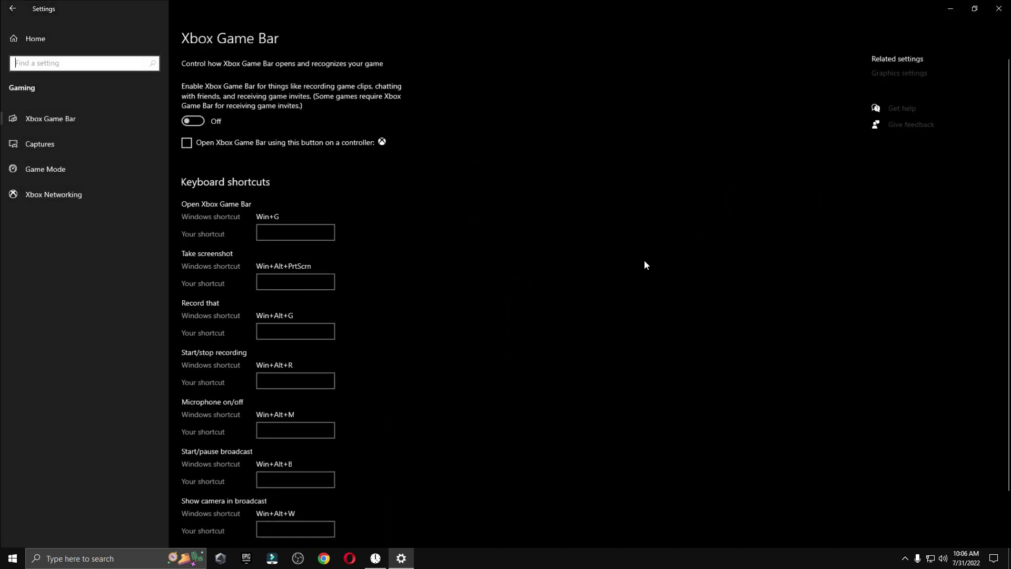
left_click(900, 73)
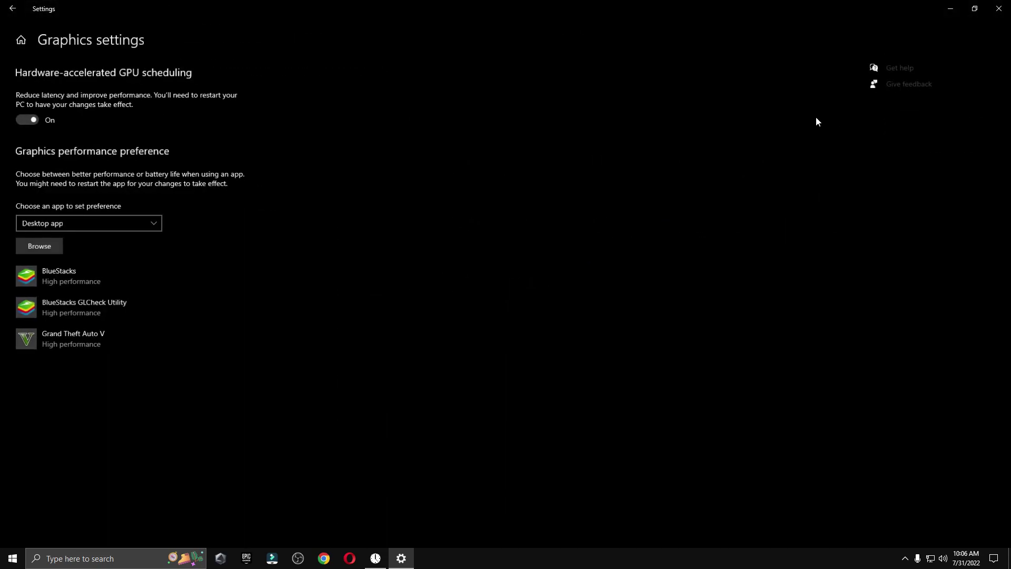
Add r5apex.exe from D:\Steam\steamapps\common\Apex Legends to the graphics performance preference list
left_click(37, 245)
left_click(53, 194)
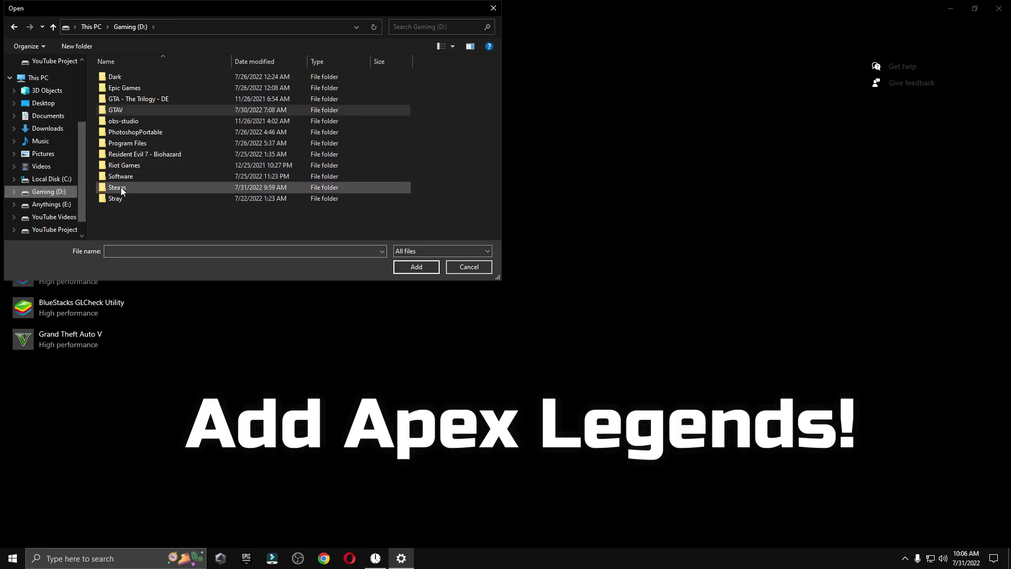
left_click(120, 189)
double_click(115, 191)
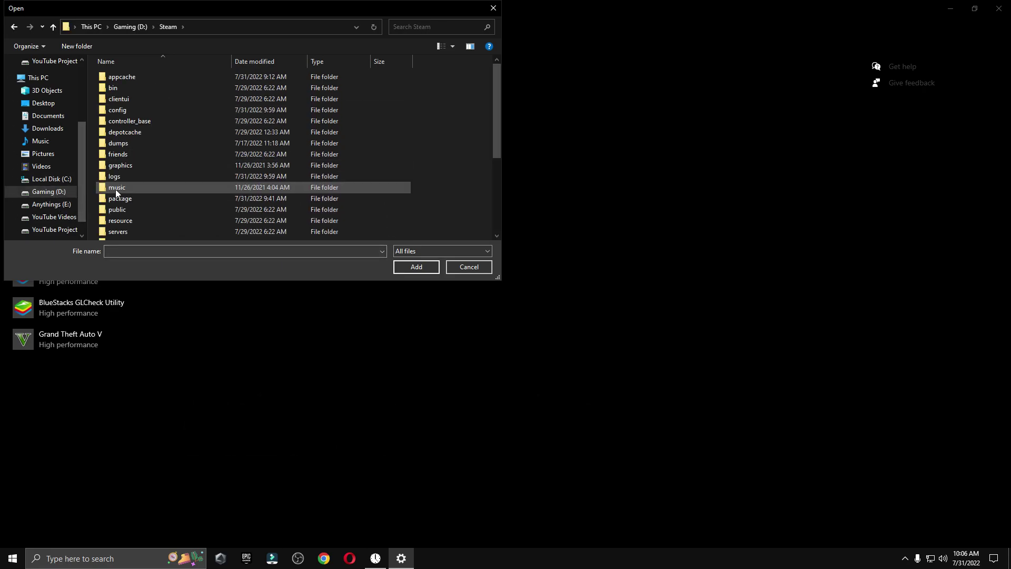
scroll(135, 192, "down", 3)
left_click(132, 193)
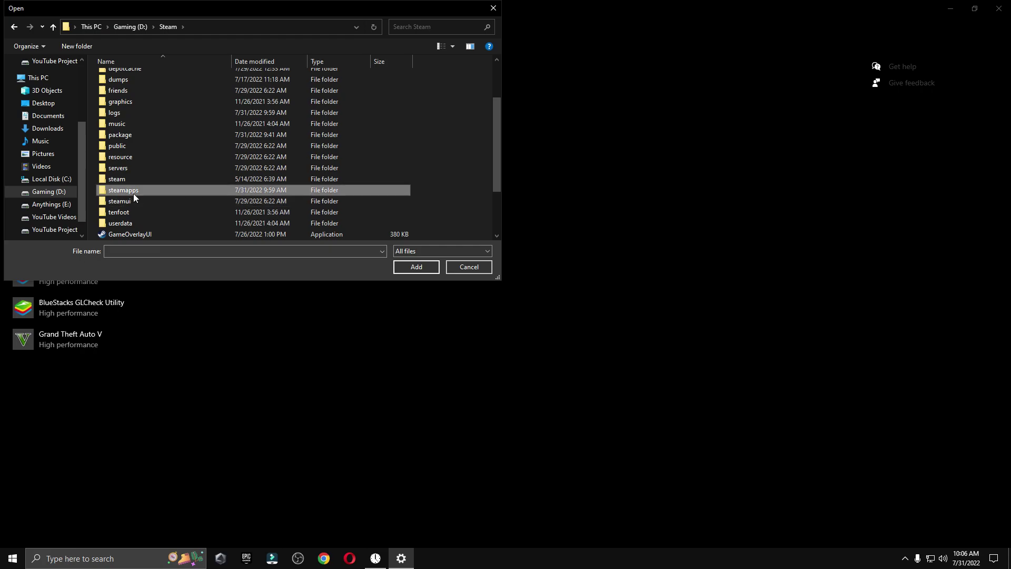
double_click(159, 190)
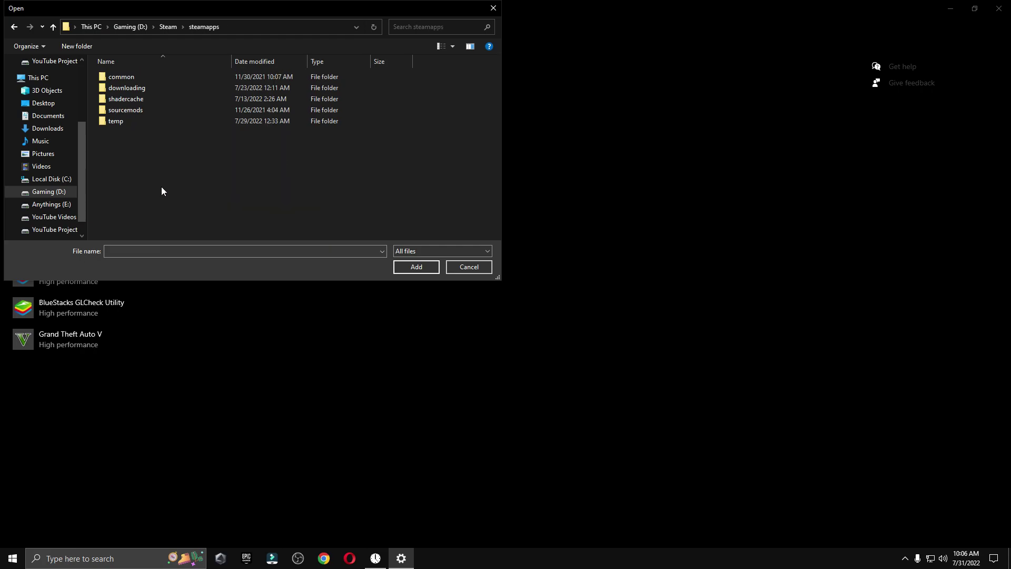
double_click(132, 78)
double_click(164, 75)
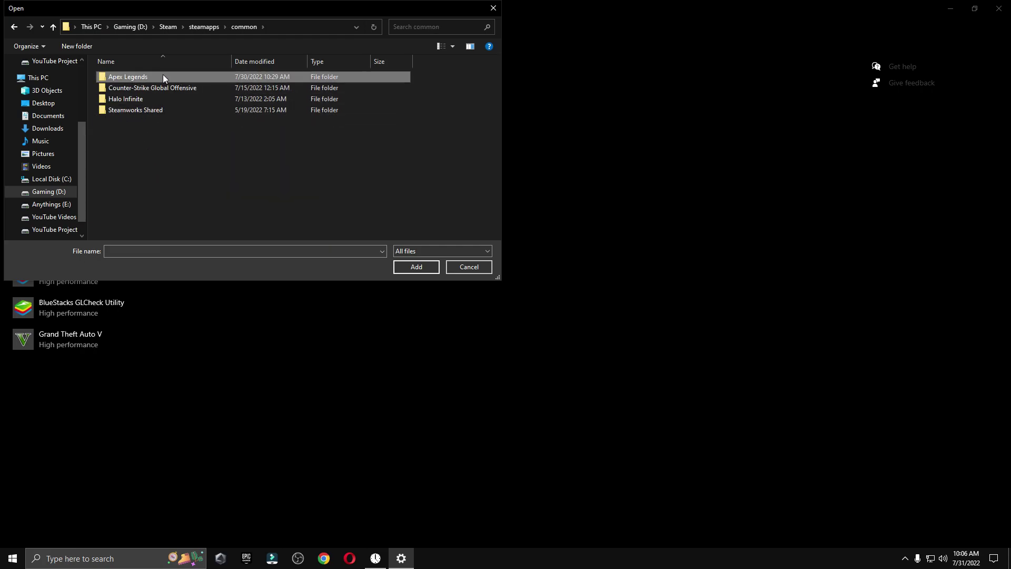
left_click(122, 189)
left_click(407, 265)
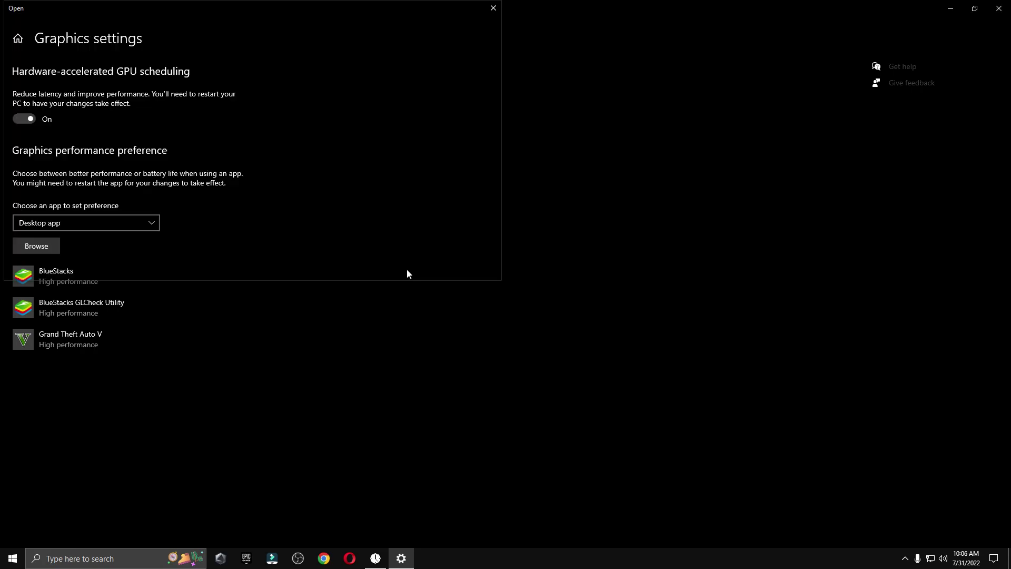
Set the Apex Legends graphics preference to High performance, save it, and close Settings
left_click(168, 326)
left_click(461, 311)
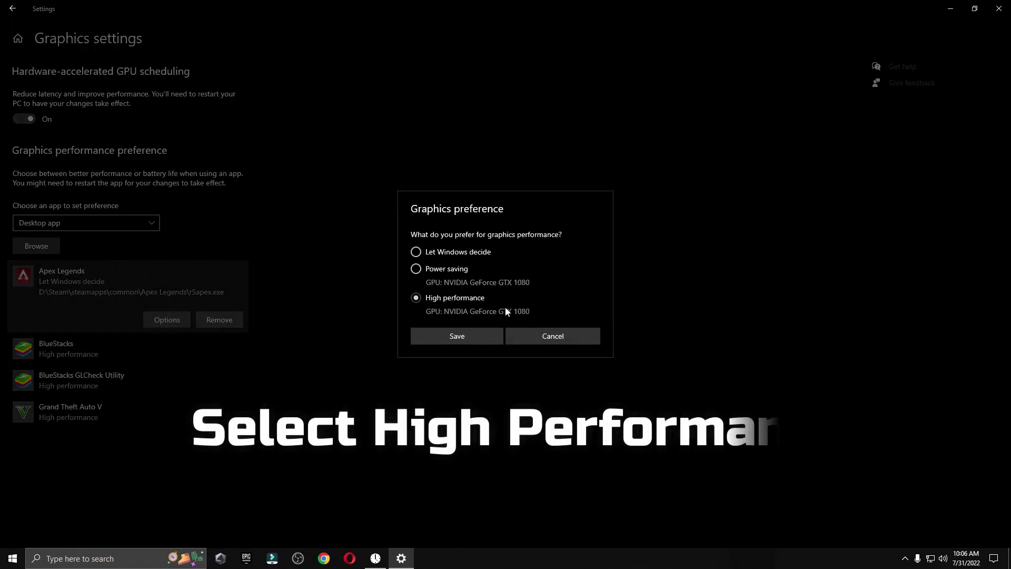
left_click(458, 336)
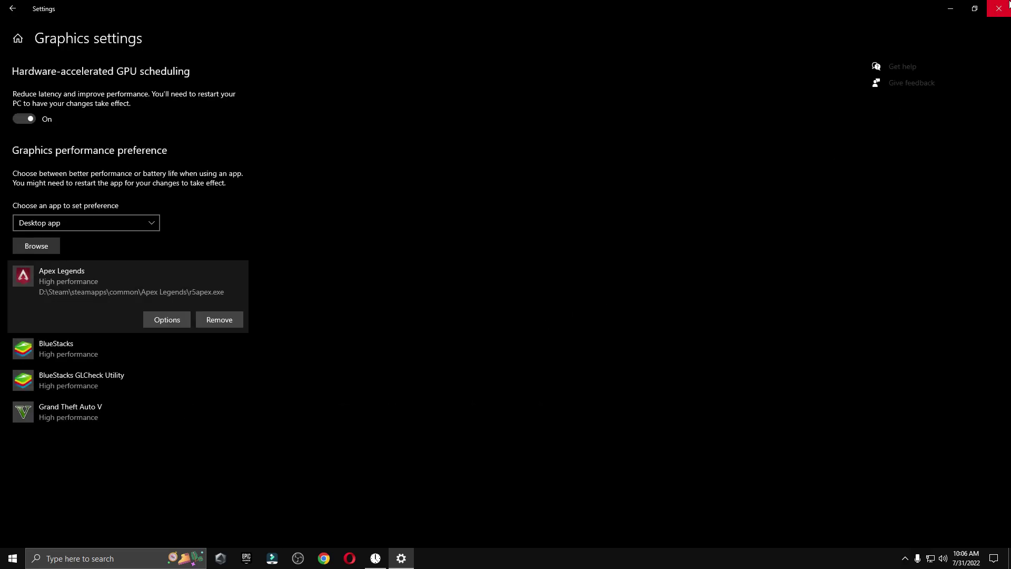
left_click(1006, 6)
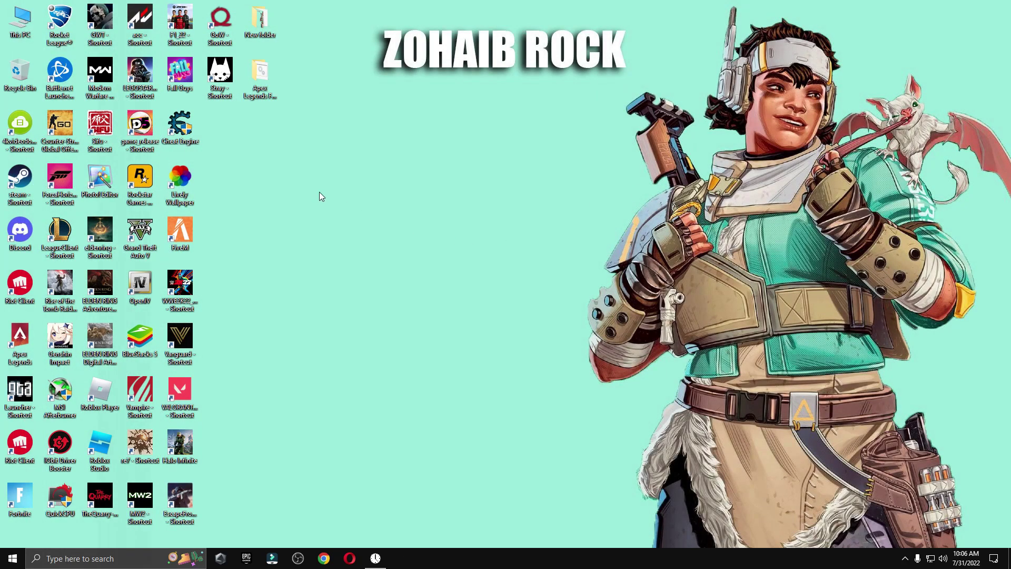
Open Device Manager within Computer Management for this PC
right_click(15, 6)
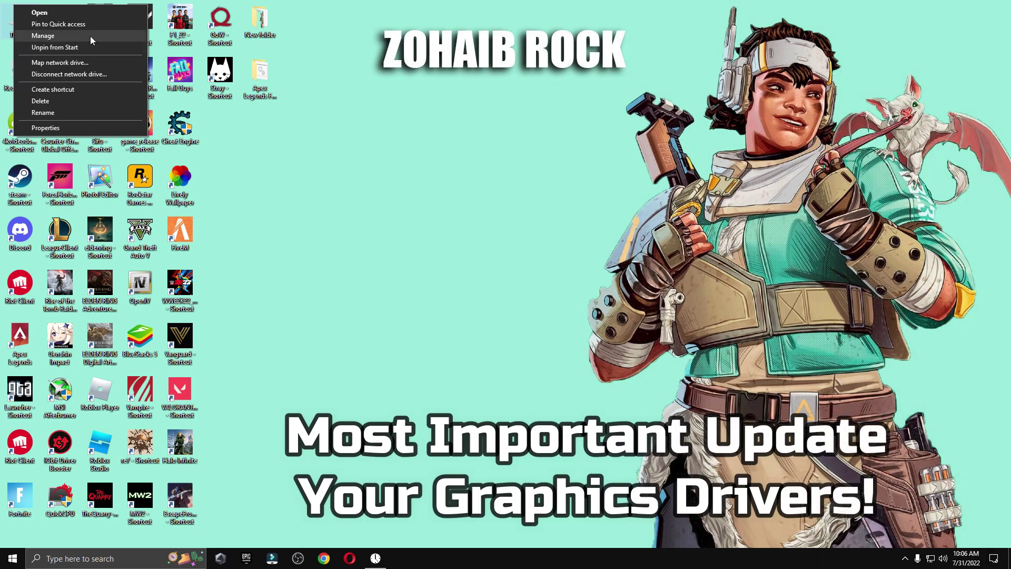
left_click(43, 35)
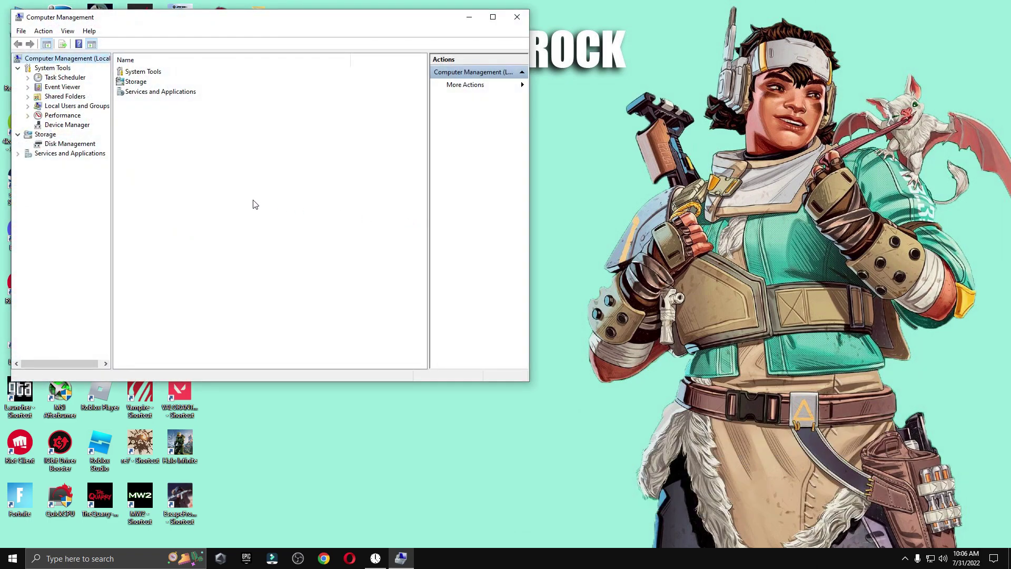
left_click(62, 125)
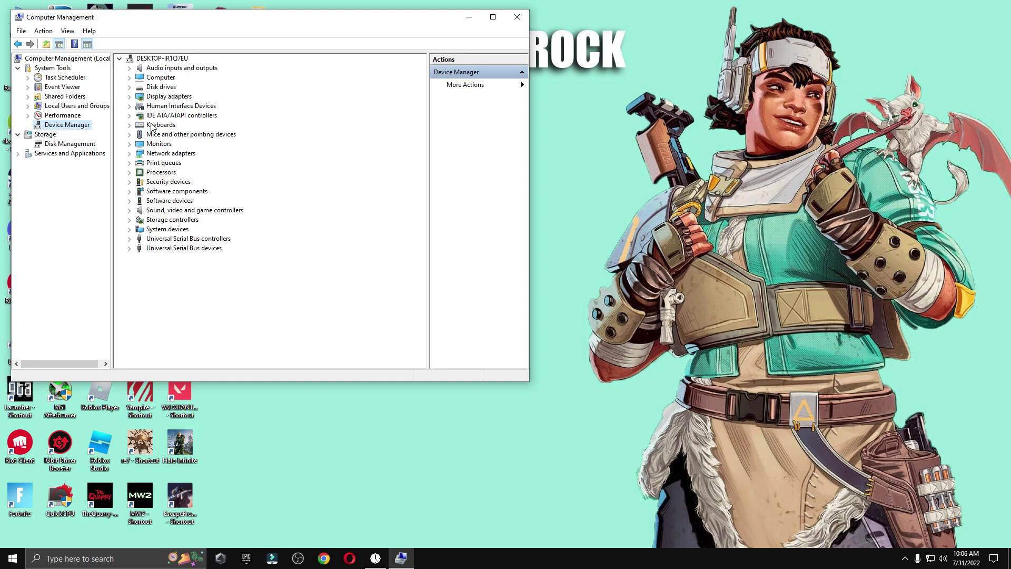
Run an automatic driver update search for the NVIDIA GeForce GTX 1080 display adapter
double_click(141, 98)
left_click(192, 107)
right_click(195, 107)
left_click(221, 113)
left_click(280, 183)
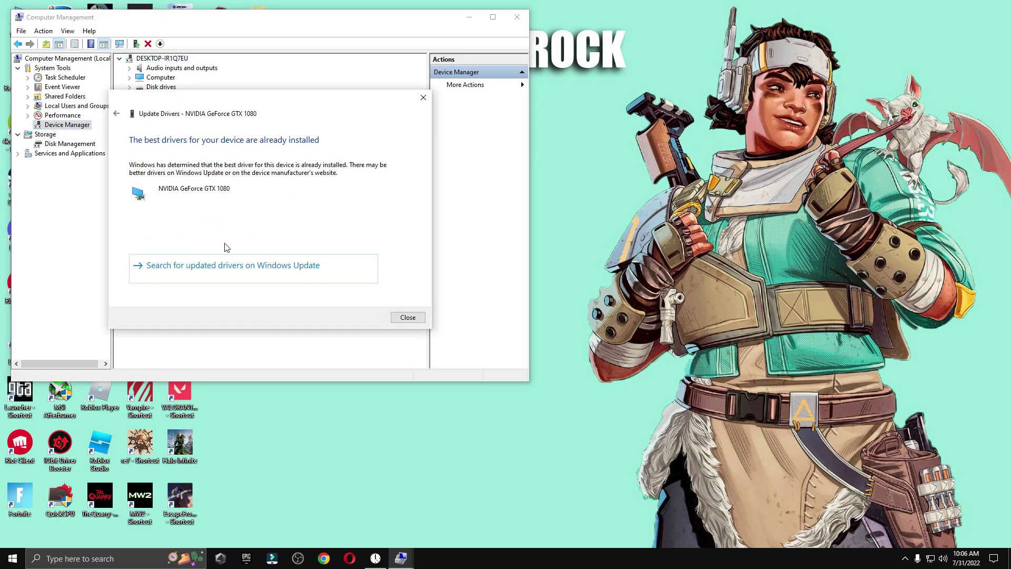
Close the driver update dialog and Computer Management, and bring up the power options for restarting the PC
left_click(423, 98)
left_click(517, 17)
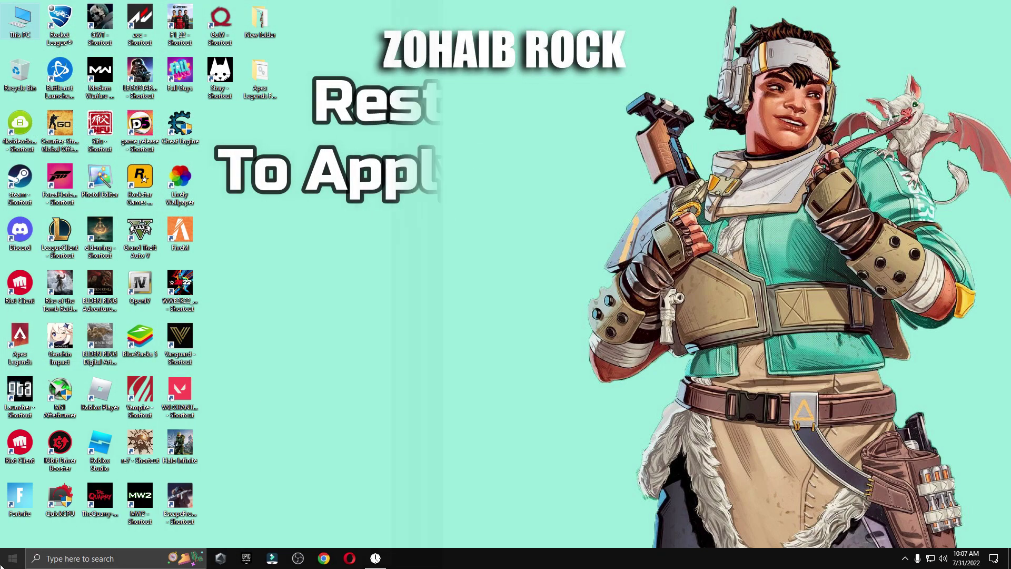
left_click(11, 561)
left_click(5, 533)
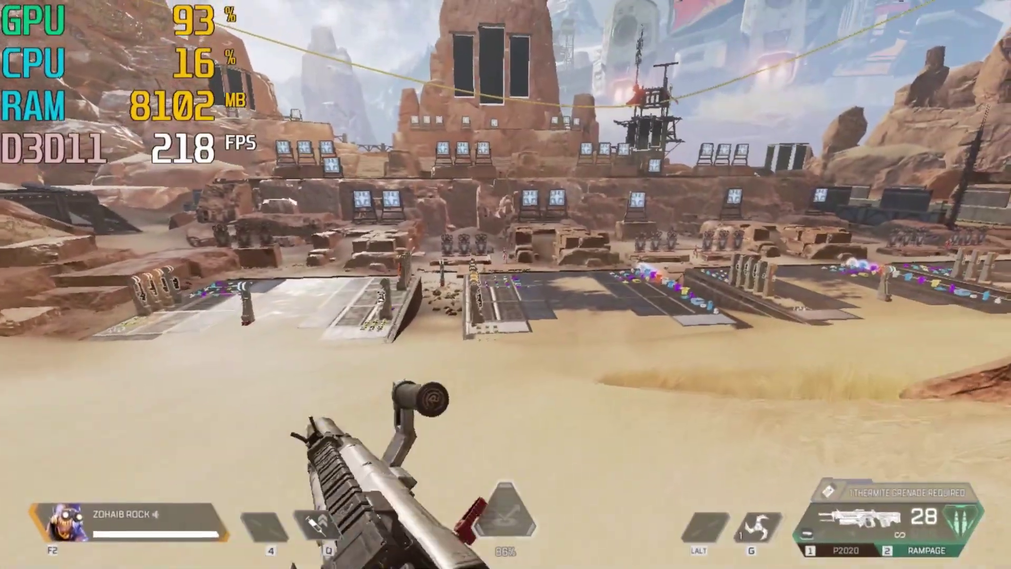
right_click(506, 284)
left_click(506, 285)
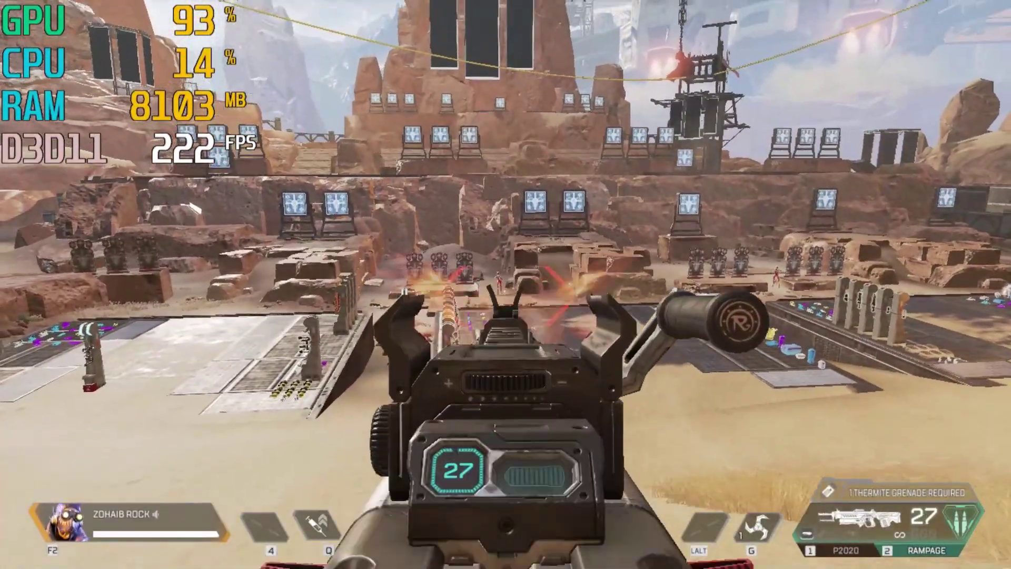
double_click(505, 284)
left_click(505, 285)
left_click(505, 284)
left_click(505, 285)
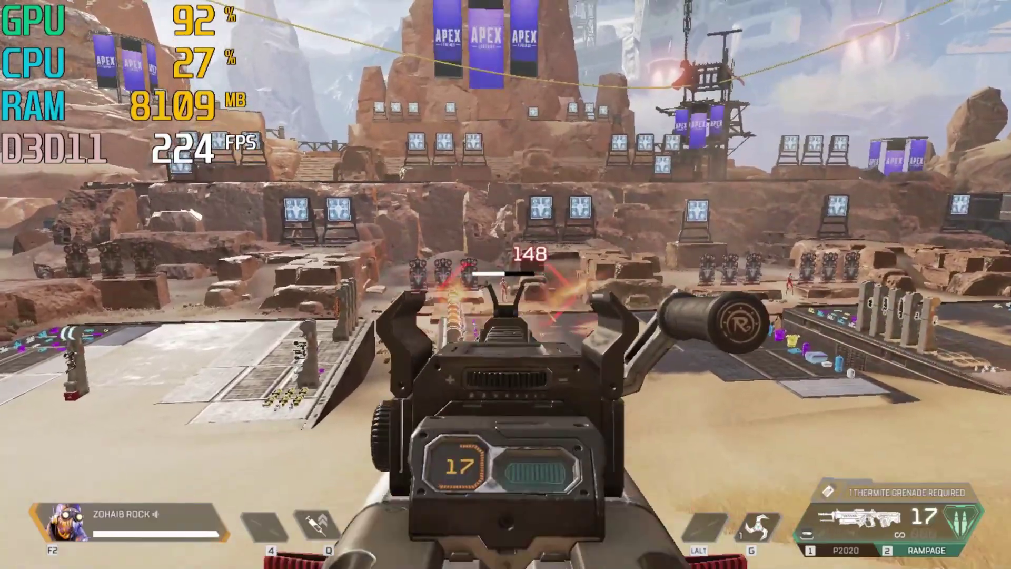
left_click(506, 284)
double_click(506, 284)
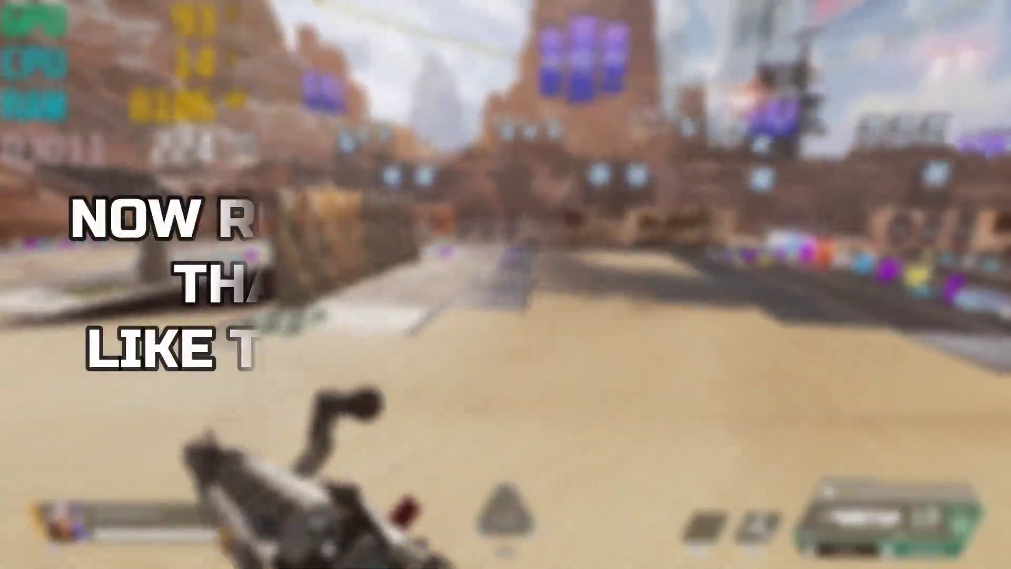
right_click(505, 285)
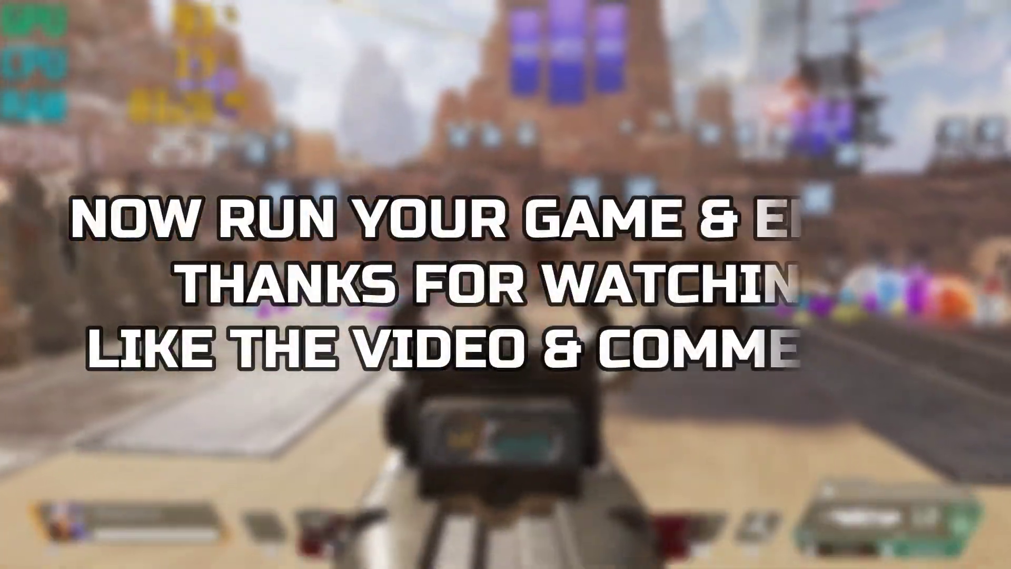